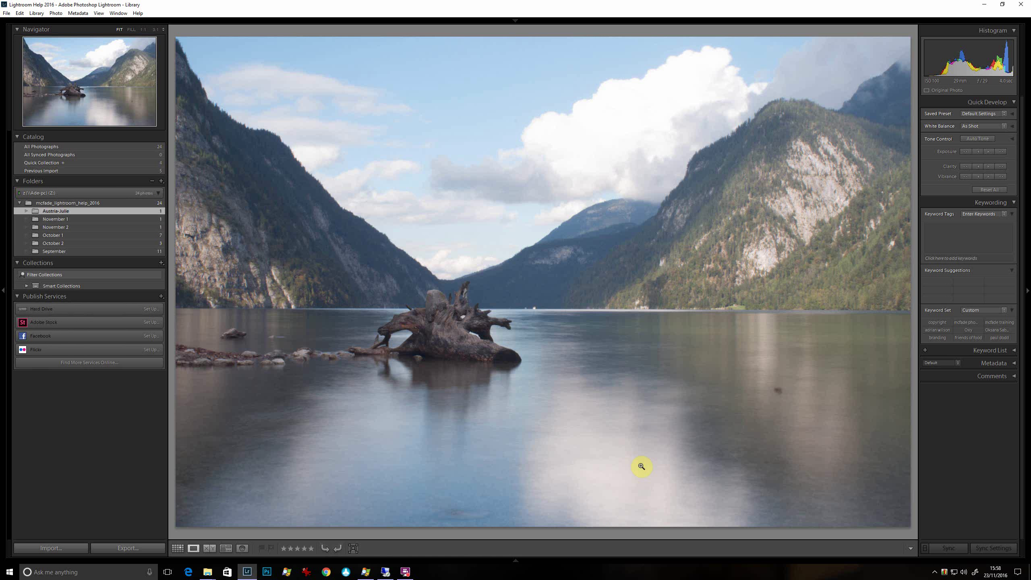
Open the alpine lake photo in Develop and check the driftwood stump at 1:1 before returning to Fit
{"action": "left_click", "coordinate": [515, 562]}
{"action": "key", "text": "alt"}
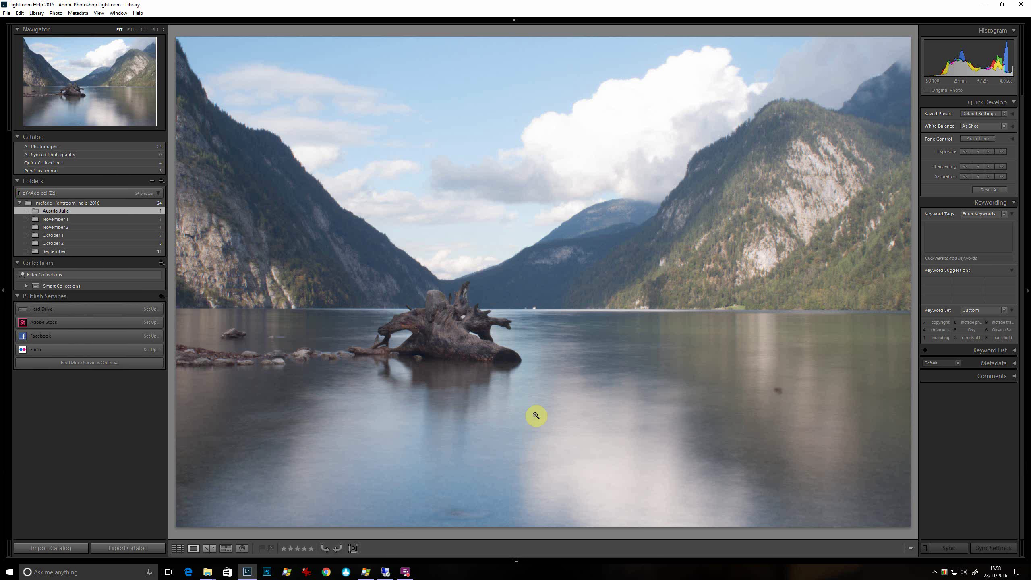
{"action": "key", "text": "ctrl+alt+2"}
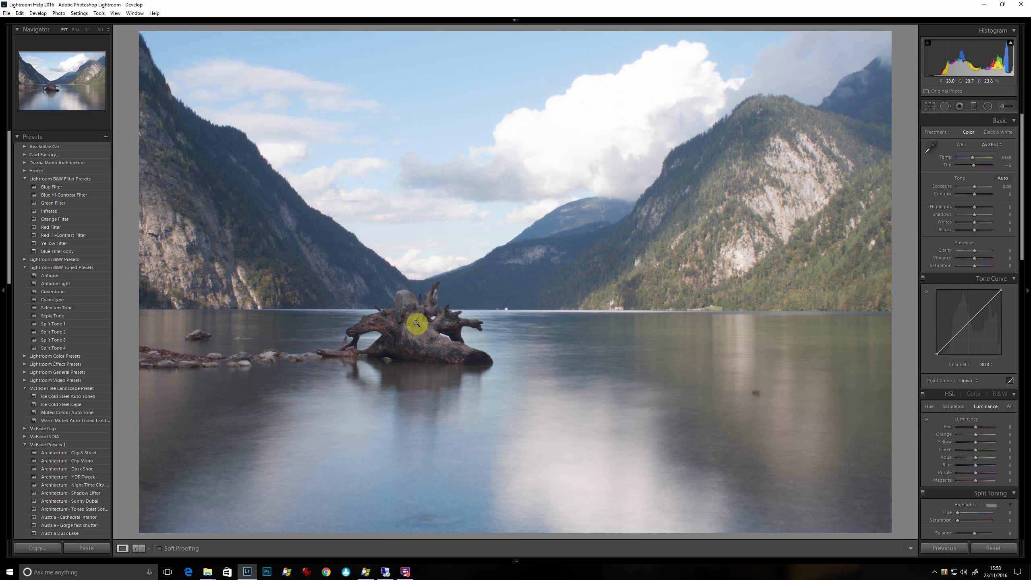
{"action": "left_click", "coordinate": [417, 330]}
{"action": "left_click", "coordinate": [441, 323]}
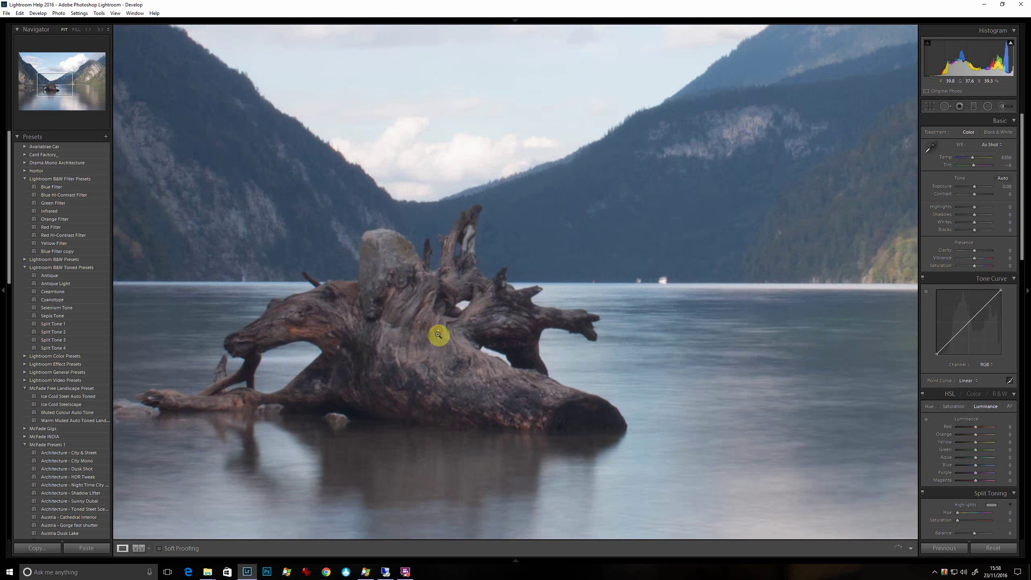
Trim the bottom edge off the lake photo and apply the crop
{"action": "left_click", "coordinate": [932, 106]}
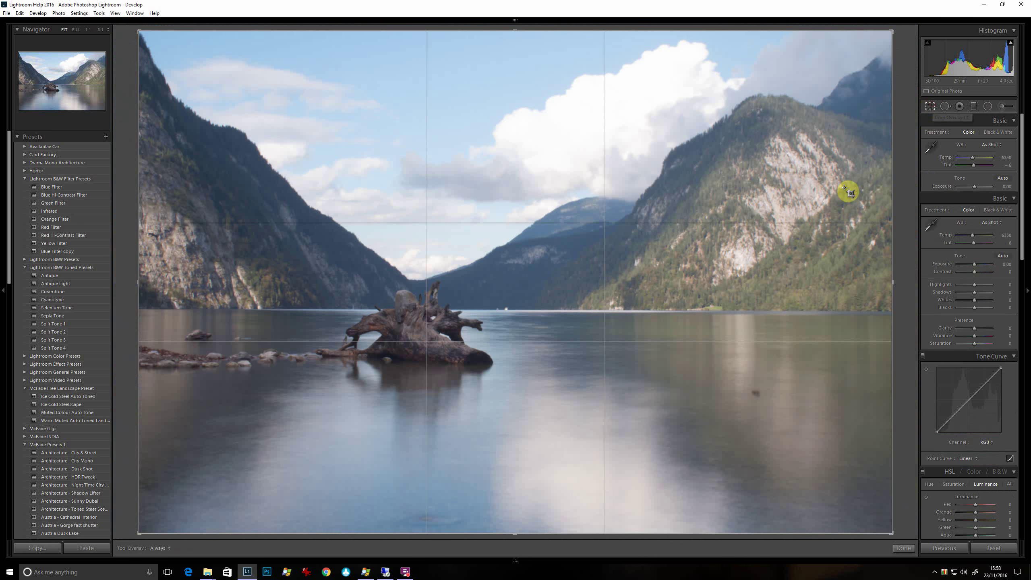
{"action": "left_click_drag", "start_coordinate": [515, 534], "coordinate": [518, 505]}
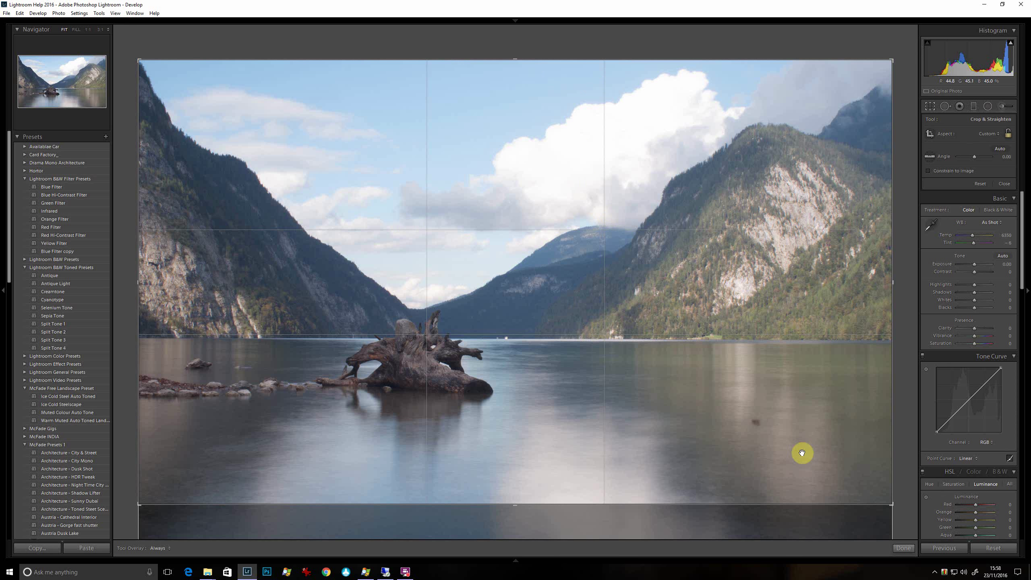
{"action": "key", "text": "Return"}
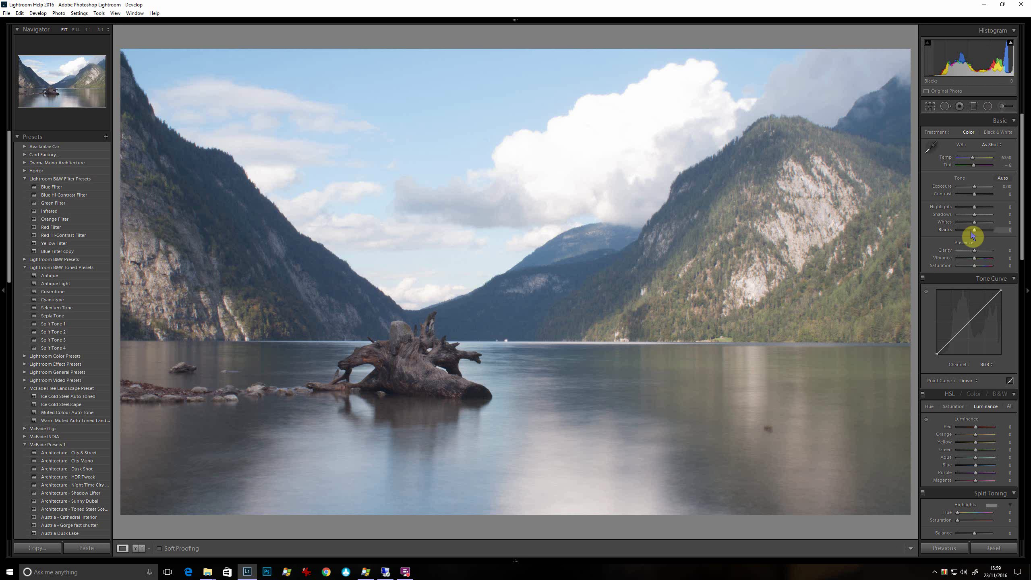
Level the photo along the lake horizon to a -0.28 angle and commit the crop
{"action": "left_click", "coordinate": [930, 106]}
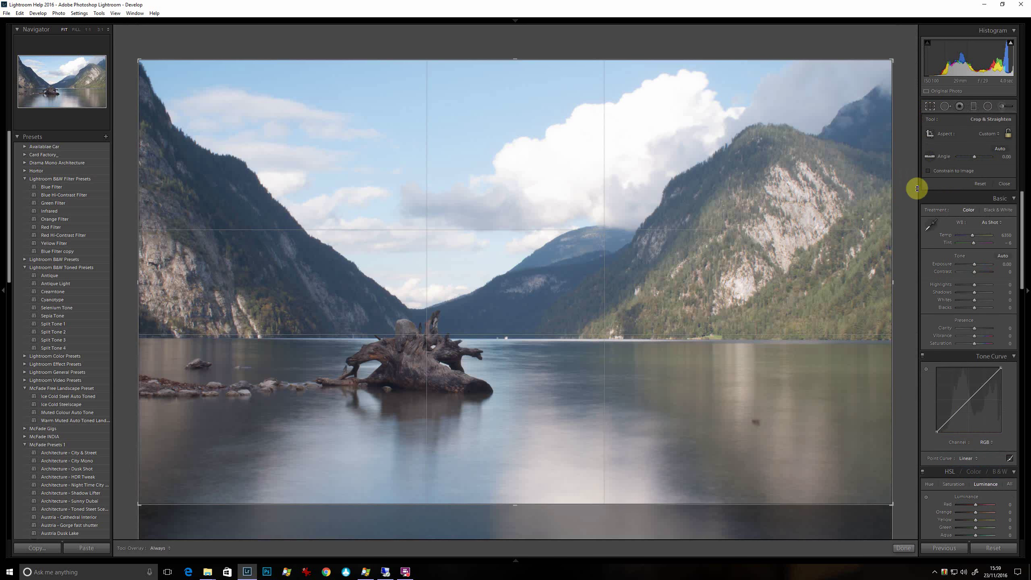
{"action": "left_click", "coordinate": [931, 157]}
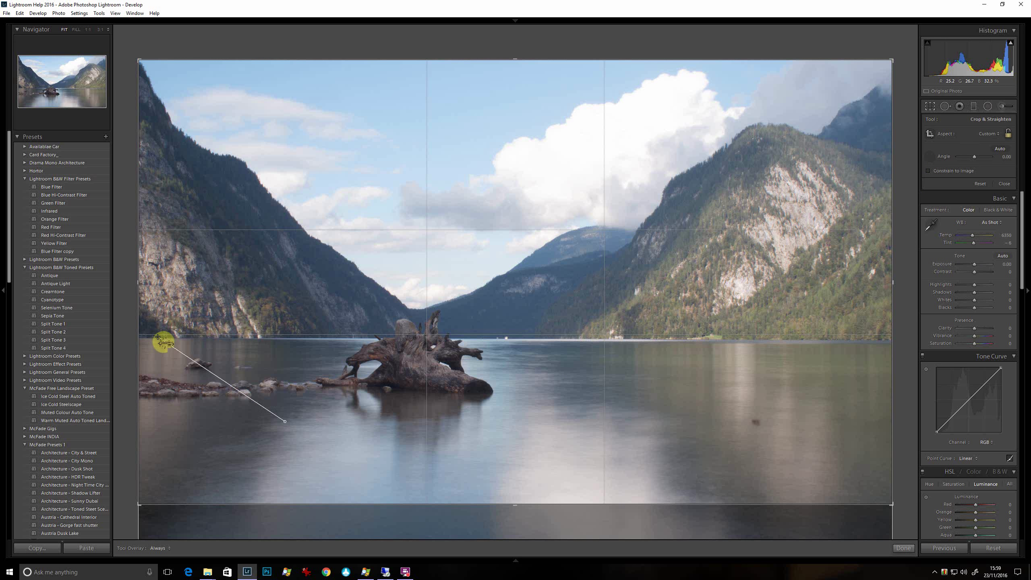
{"action": "mouse_move", "coordinate": [285, 421]}
{"action": "left_mouse_down"}
{"action": "mouse_move", "coordinate": [455, 455]}
{"action": "mouse_move", "coordinate": [798, 463]}
{"action": "mouse_move", "coordinate": [870, 341]}
{"action": "mouse_move", "coordinate": [889, 341]}
{"action": "left_mouse_up"}
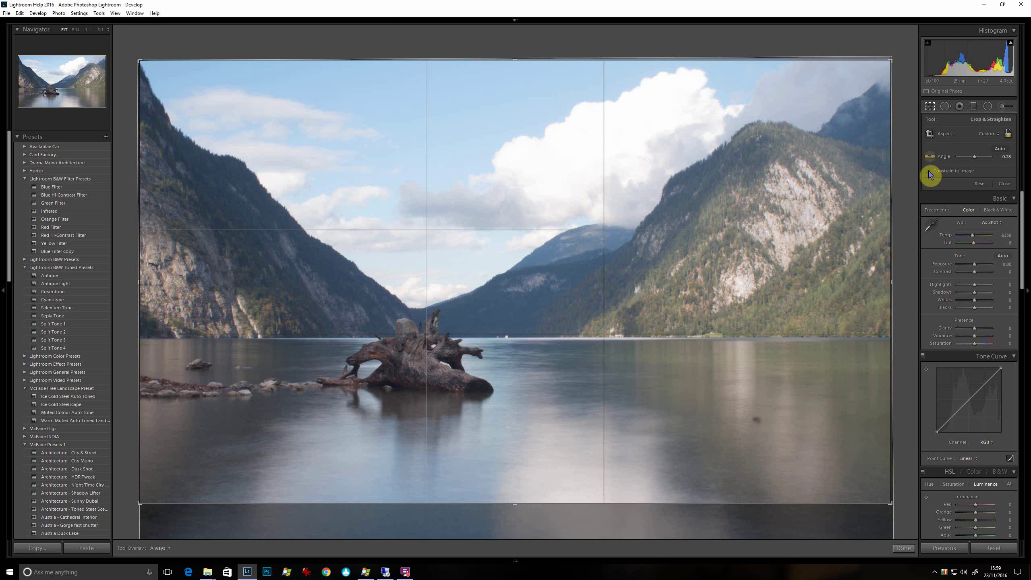
{"action": "left_click", "coordinate": [904, 548]}
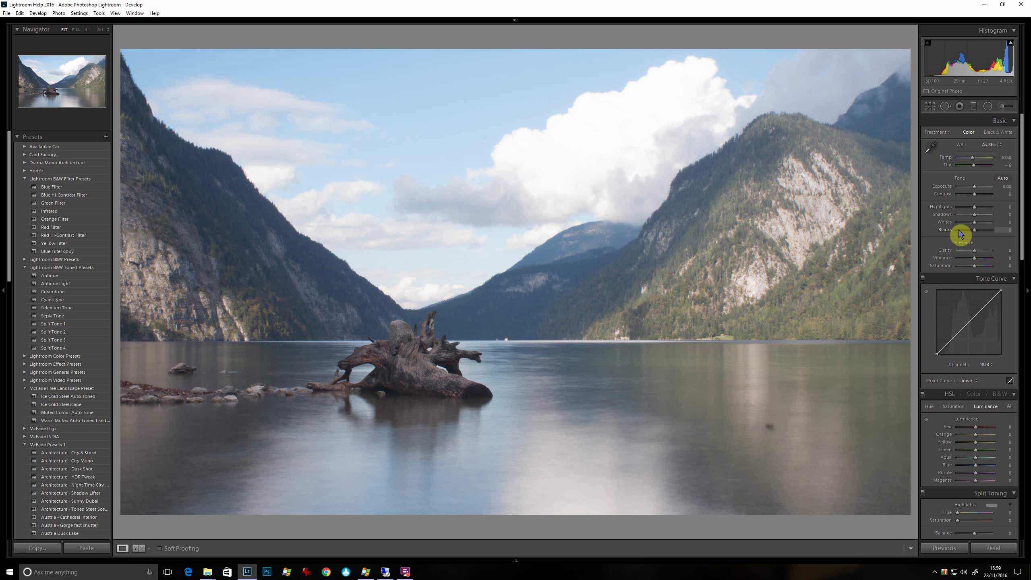
Set Highlights −100, Shadows +100 and Blacks −55 while watching the clipping preview
{"action": "left_click_drag", "start_coordinate": [960, 210], "coordinate": [960, 216]}
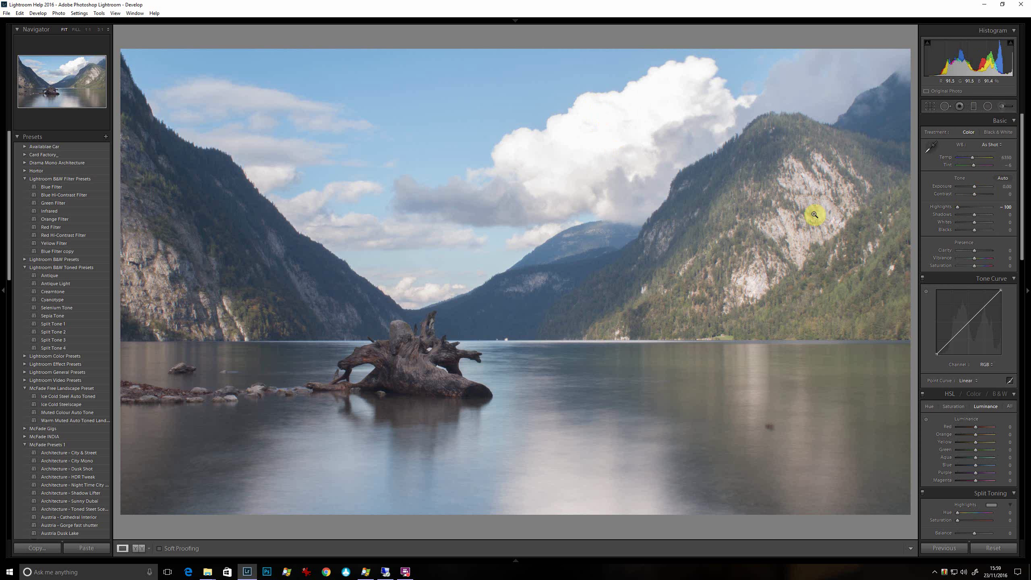
{"action": "left_click", "coordinate": [993, 215]}
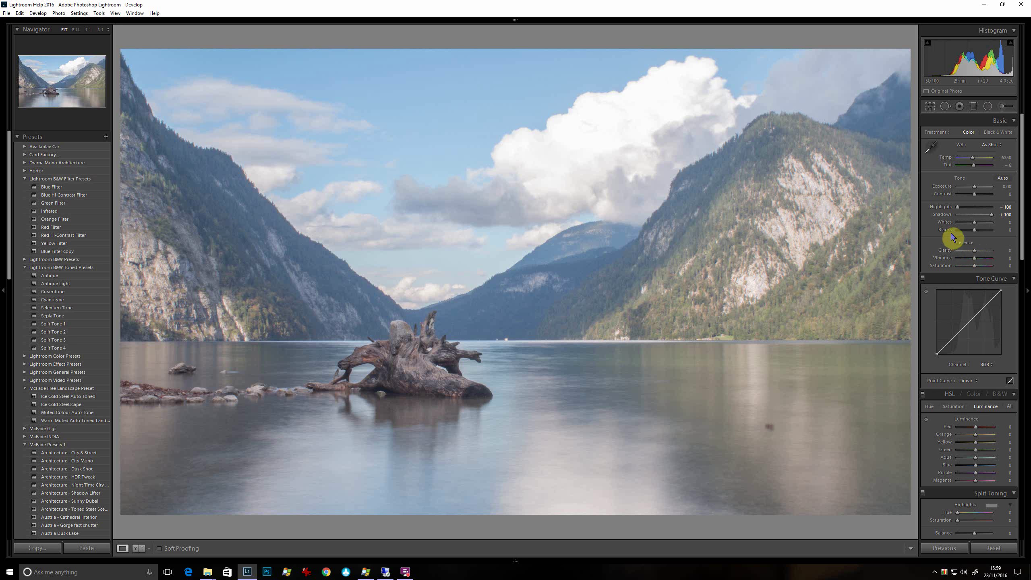
{"action": "key", "text": "alt"}
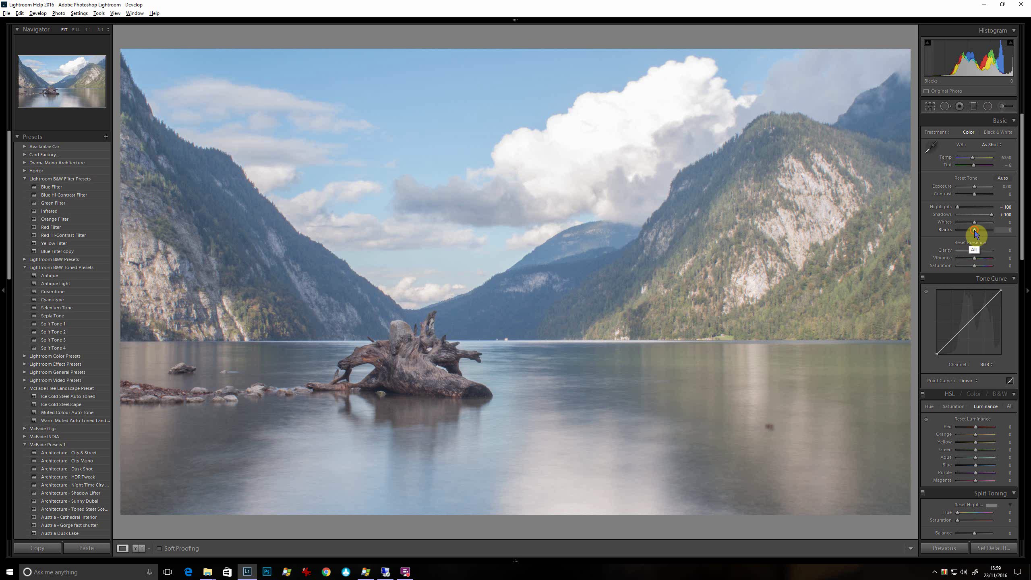
{"action": "mouse_move", "coordinate": [975, 232]}
{"action": "left_mouse_down"}
{"action": "mouse_move", "coordinate": [934, 236]}
{"action": "mouse_move", "coordinate": [967, 235]}
{"action": "left_mouse_up"}
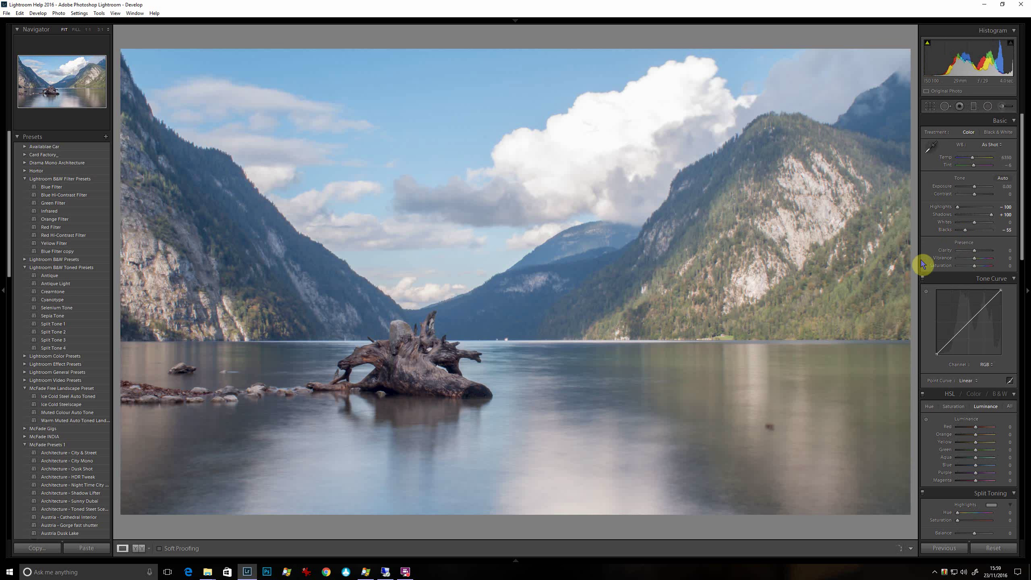
{"action": "left_click", "coordinate": [975, 224], "text": "alt"}
Raise Whites to +17, ease Shadows back to +55, and set Clarity +45 and Contrast +31
{"action": "left_click_drag", "start_coordinate": [977, 226], "coordinate": [980, 226]}
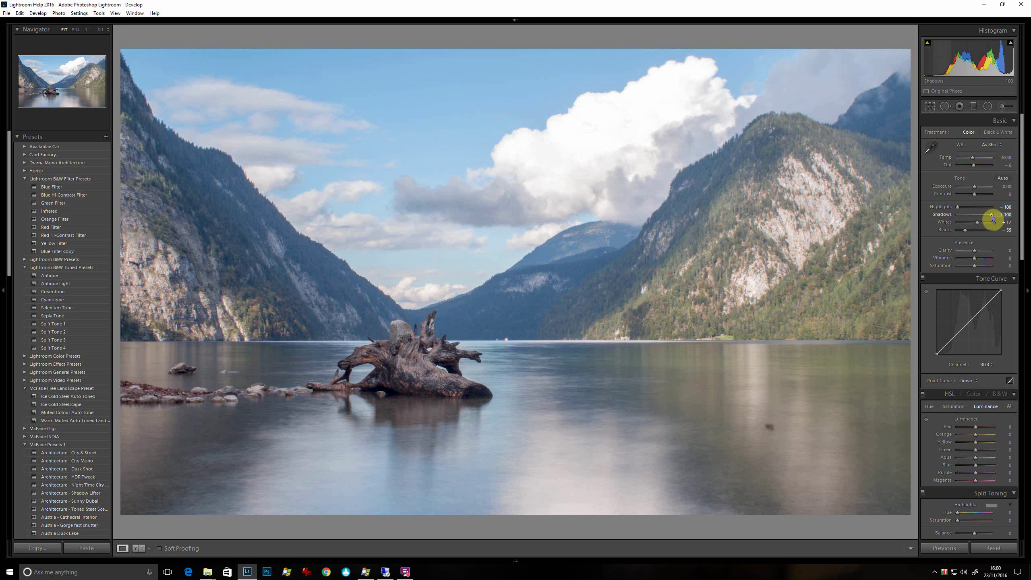
{"action": "mouse_move", "coordinate": [988, 216]}
{"action": "left_mouse_down"}
{"action": "mouse_move", "coordinate": [976, 218]}
{"action": "mouse_move", "coordinate": [993, 209]}
{"action": "mouse_move", "coordinate": [979, 221]}
{"action": "mouse_move", "coordinate": [986, 220]}
{"action": "left_mouse_up"}
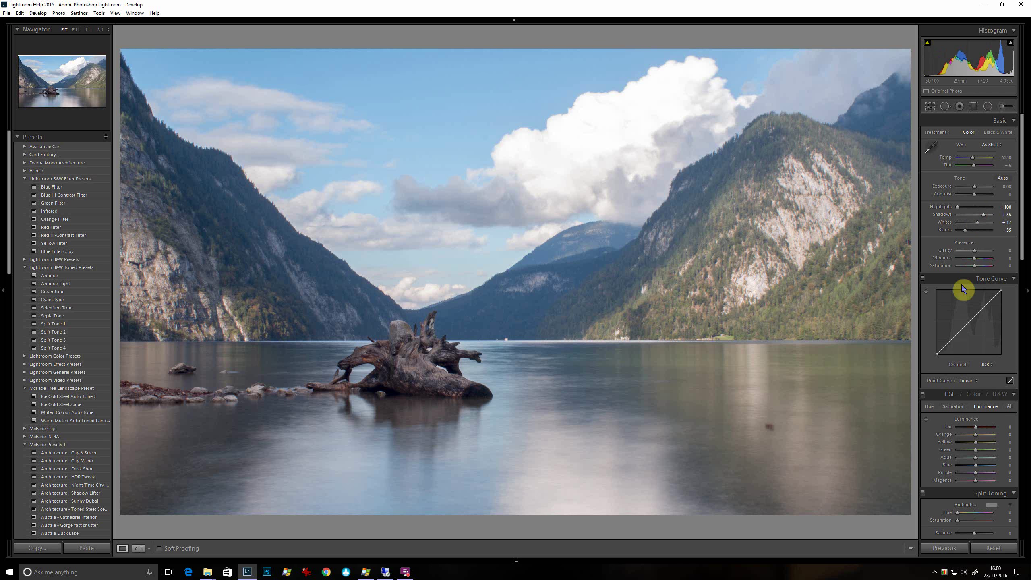
{"action": "left_click_drag", "start_coordinate": [975, 250], "coordinate": [983, 251]}
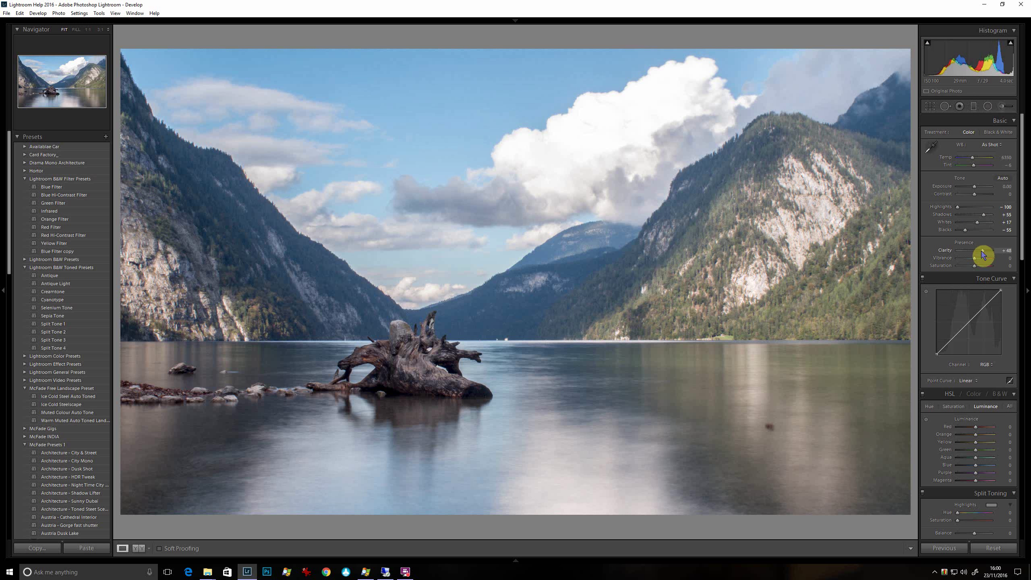
{"action": "left_click_drag", "start_coordinate": [982, 255], "coordinate": [982, 255]}
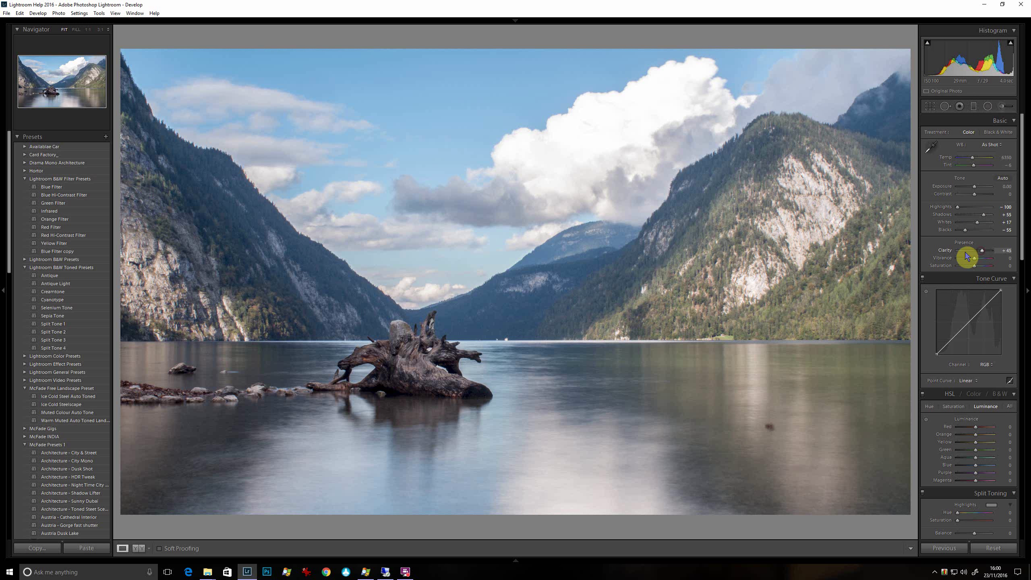
{"action": "left_click", "coordinate": [976, 194]}
{"action": "left_click_drag", "start_coordinate": [976, 195], "coordinate": [981, 196]}
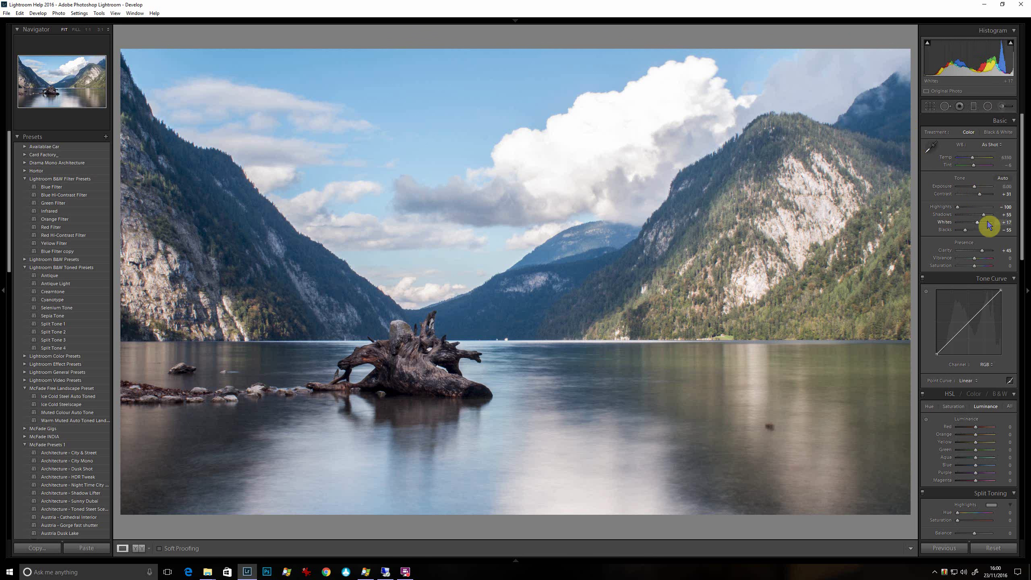
Lower Whites to −5 with the clipping preview so nothing clips
{"action": "key", "text": "alt"}
{"action": "left_click", "coordinate": [979, 226], "text": "alt"}
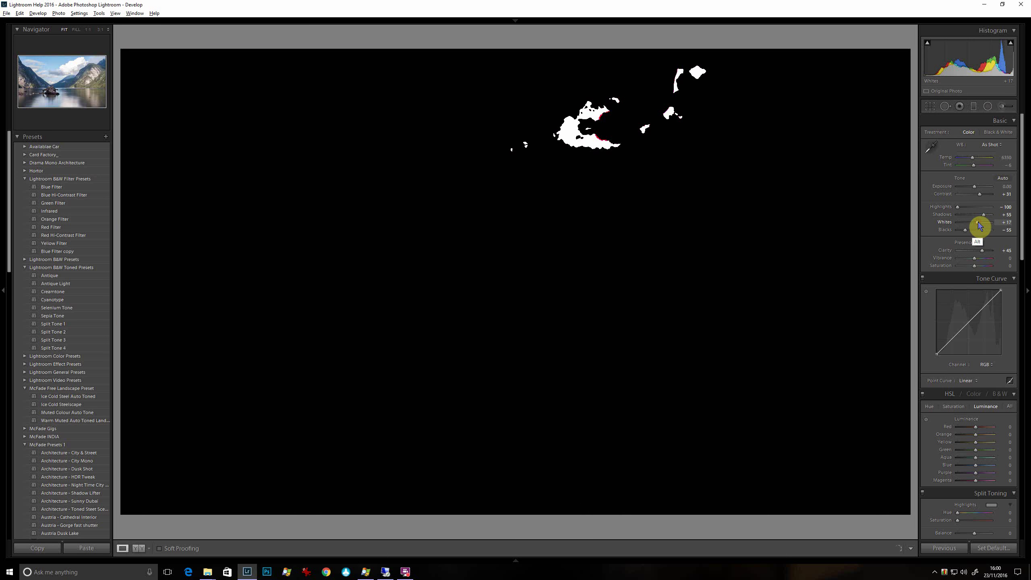
{"action": "left_click_drag", "start_coordinate": [977, 227], "coordinate": [975, 225]}
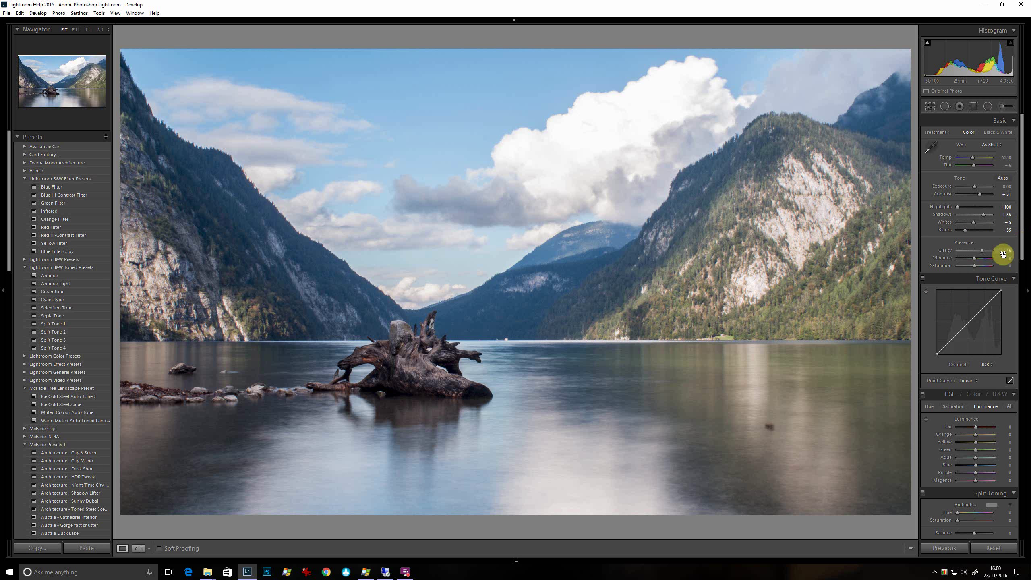
Add a raised highlights point and a lowered shadows point to form a gentle S tone curve
{"action": "left_click_drag", "start_coordinate": [1020, 253], "coordinate": [1018, 286]}
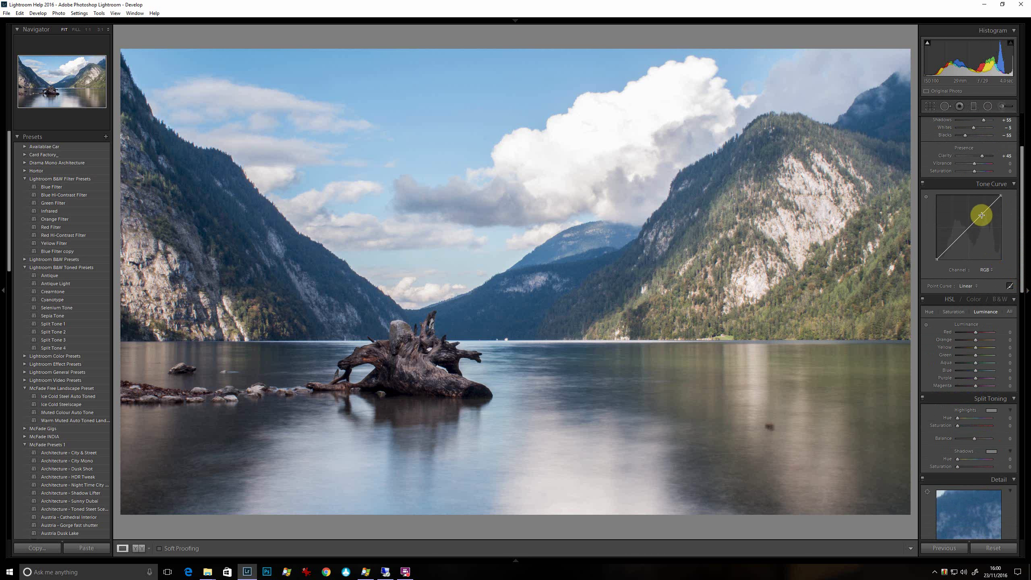
{"action": "left_click_drag", "start_coordinate": [982, 214], "coordinate": [982, 212]}
{"action": "left_click", "coordinate": [950, 244]}
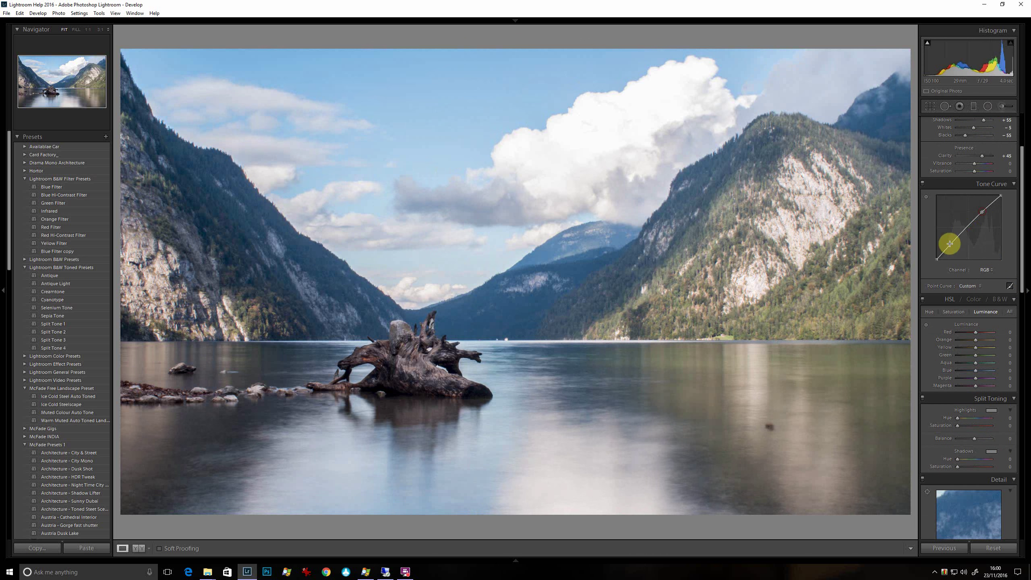
{"action": "left_click_drag", "start_coordinate": [953, 243], "coordinate": [953, 246]}
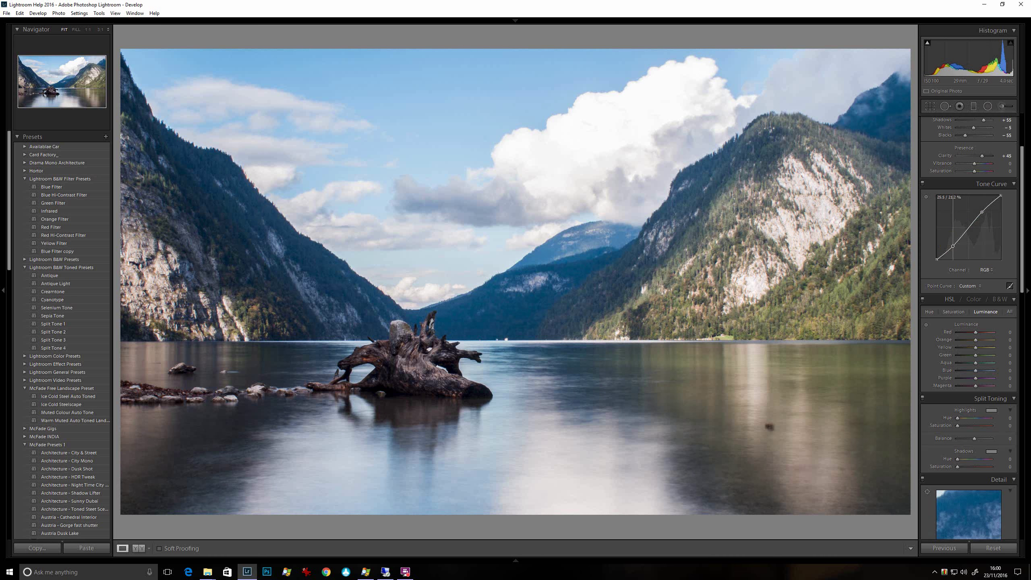
{"action": "left_click", "coordinate": [952, 245]}
{"action": "left_click", "coordinate": [984, 212]}
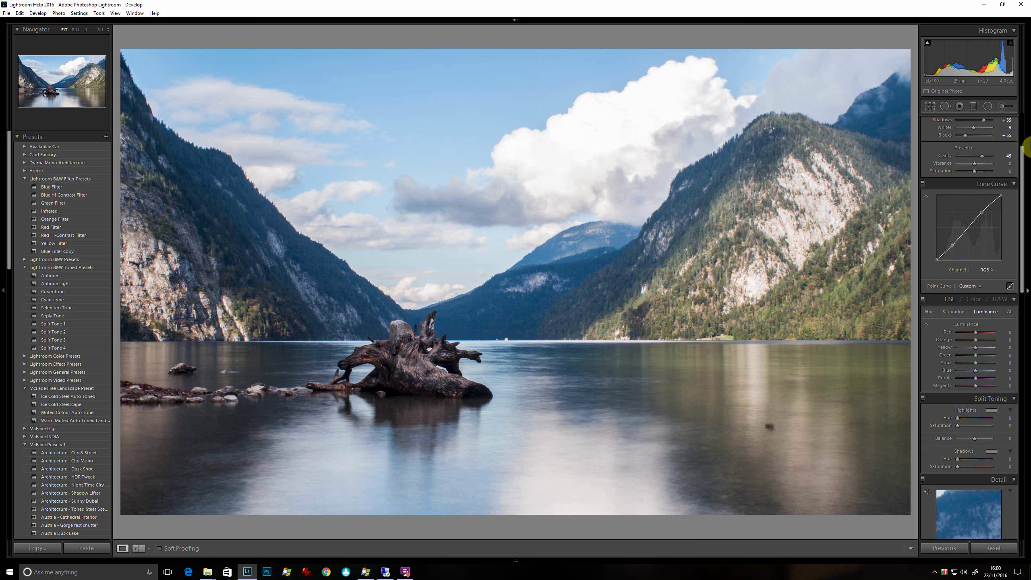
{"action": "scroll", "coordinate": [1020, 134], "scroll_direction": "up", "scroll_amount": 3}
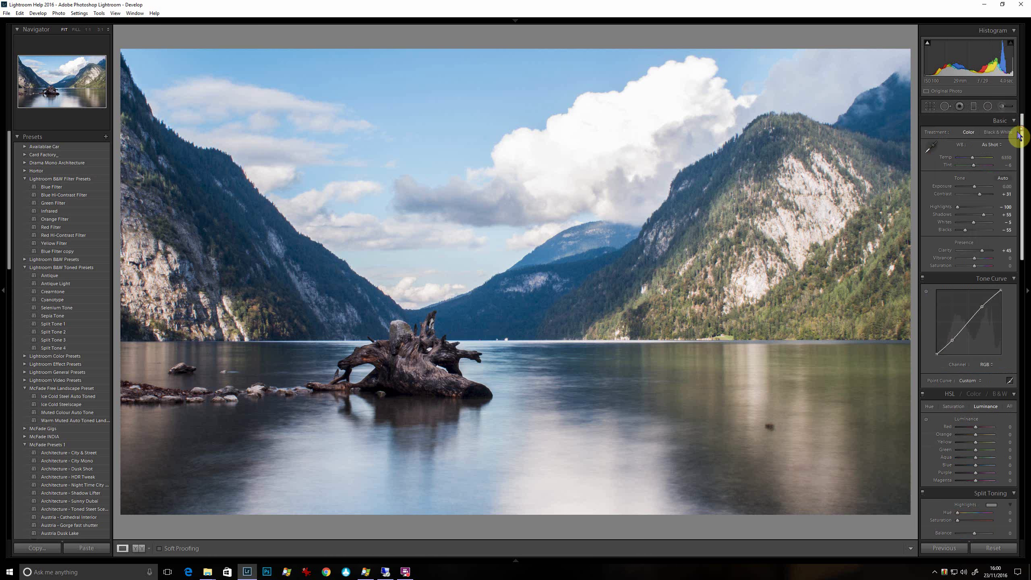
Try the Daylight and Shade presets, then sample the sky for a custom Temp 9500, Tint −2 white balance
{"action": "left_click", "coordinate": [993, 145]}
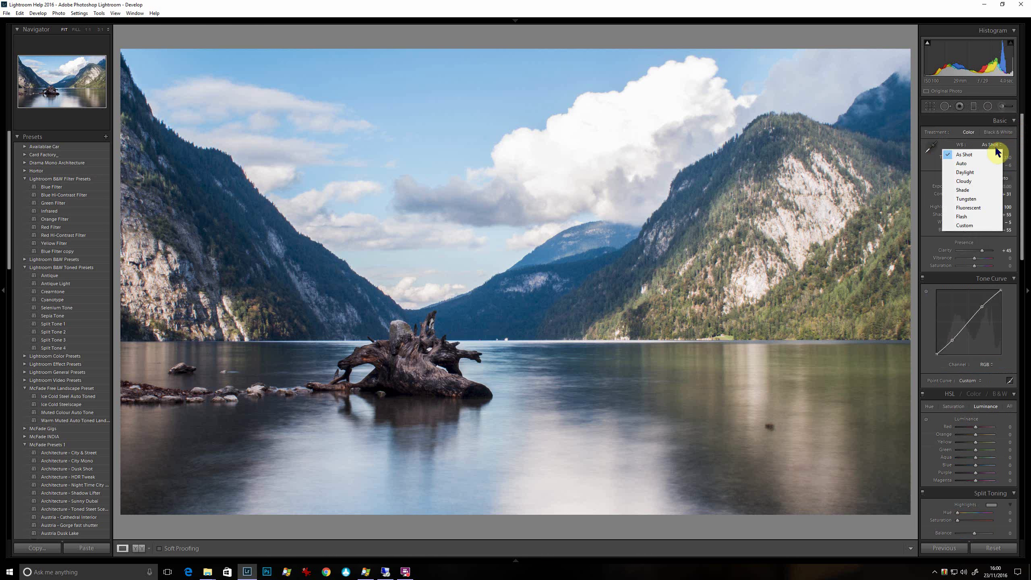
{"action": "left_click", "coordinate": [964, 173]}
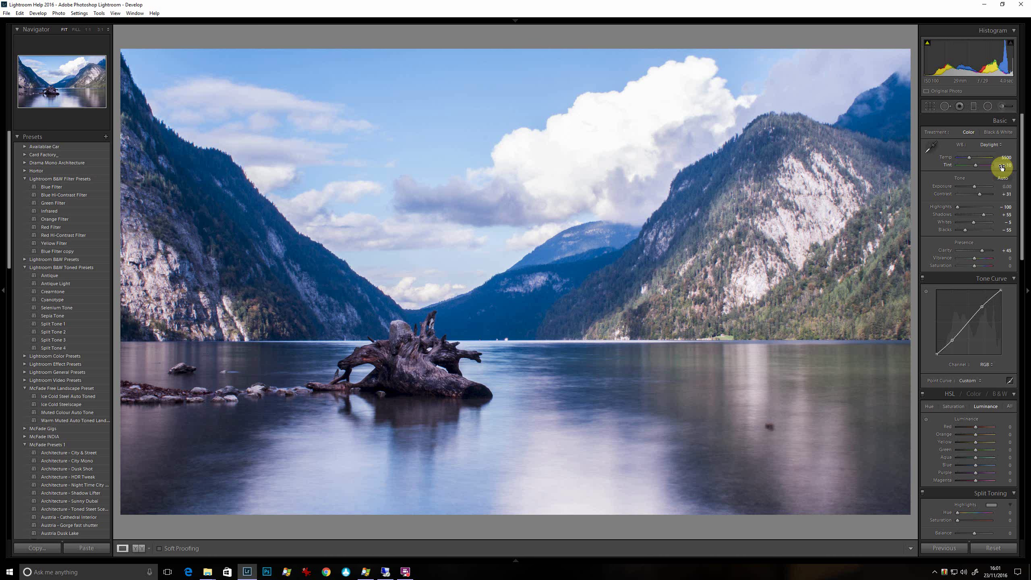
{"action": "left_click", "coordinate": [995, 145]}
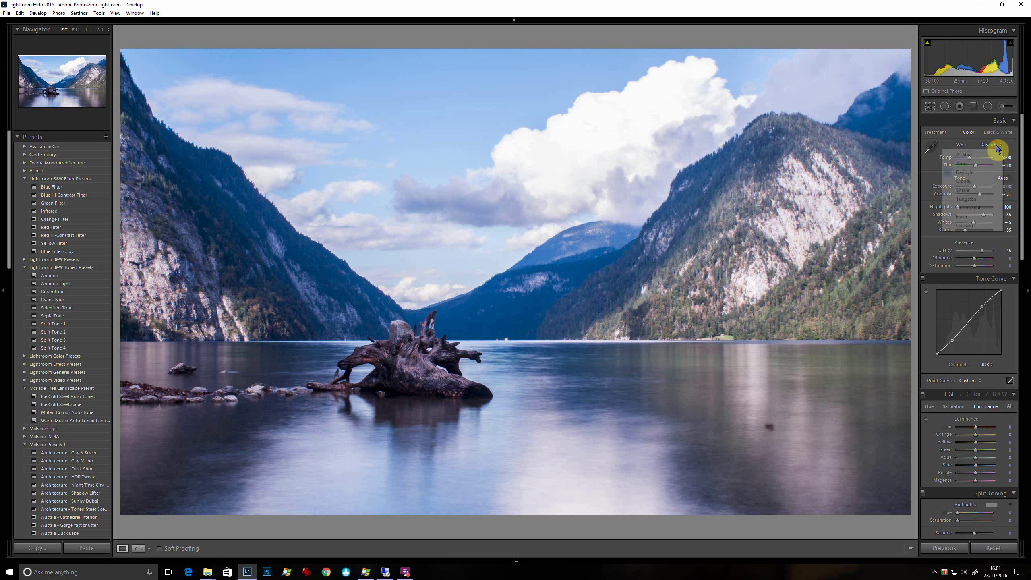
{"action": "left_click", "coordinate": [974, 190]}
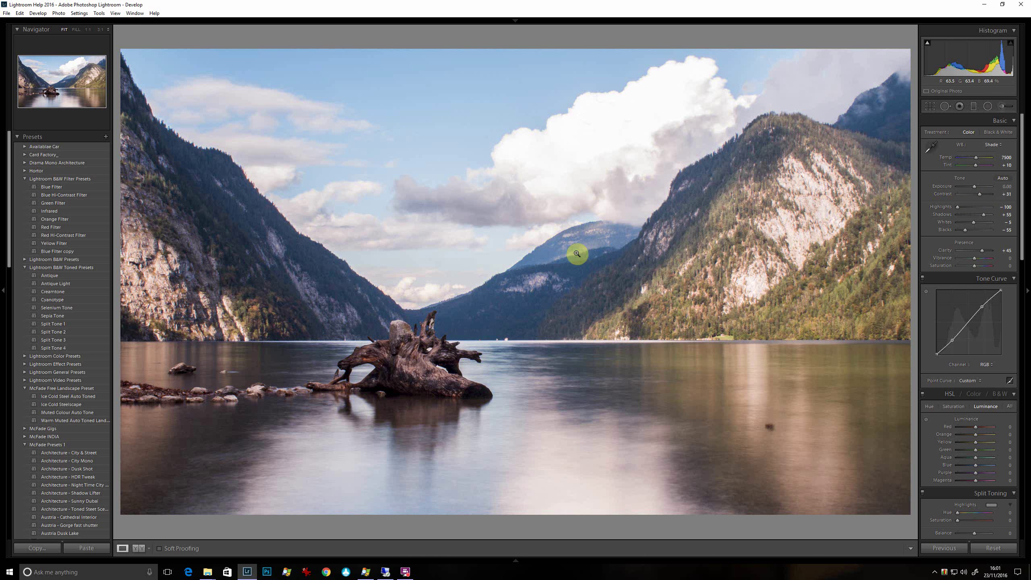
{"action": "key", "text": "w"}
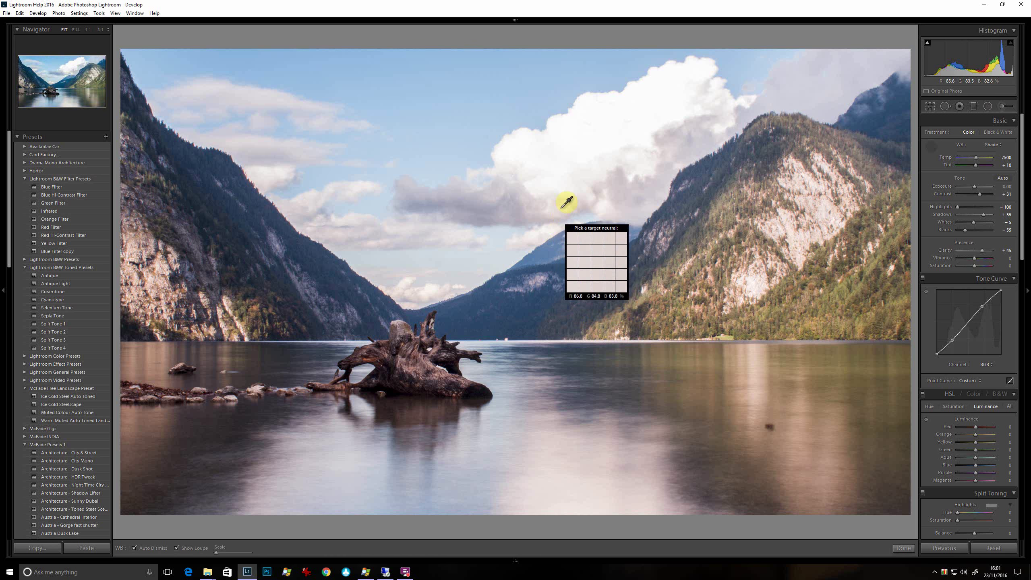
{"action": "left_click", "coordinate": [802, 98]}
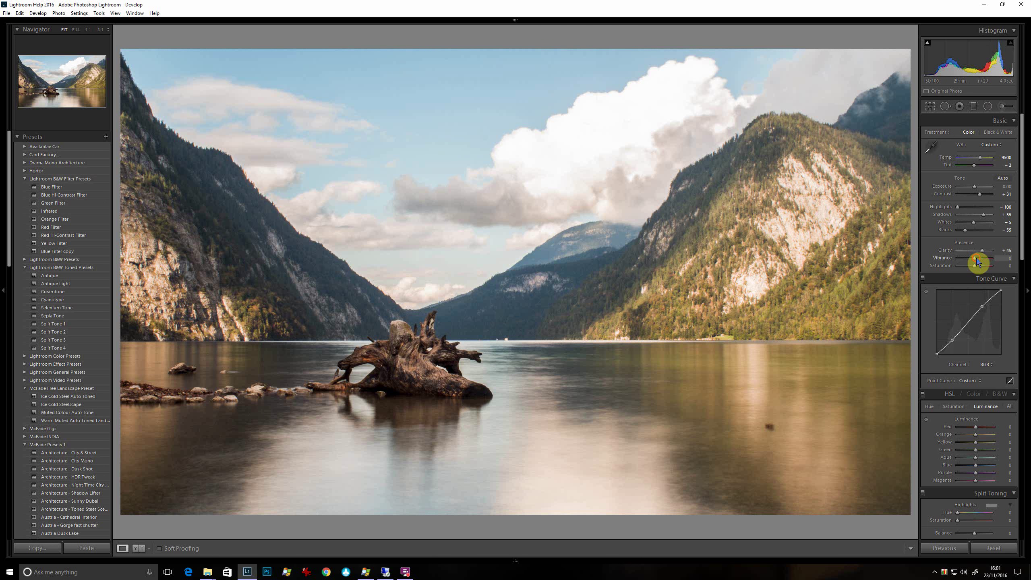
Raise Vibrance to +24 and briefly hide and restore the adjustment panels
{"action": "left_click_drag", "start_coordinate": [977, 262], "coordinate": [981, 263]}
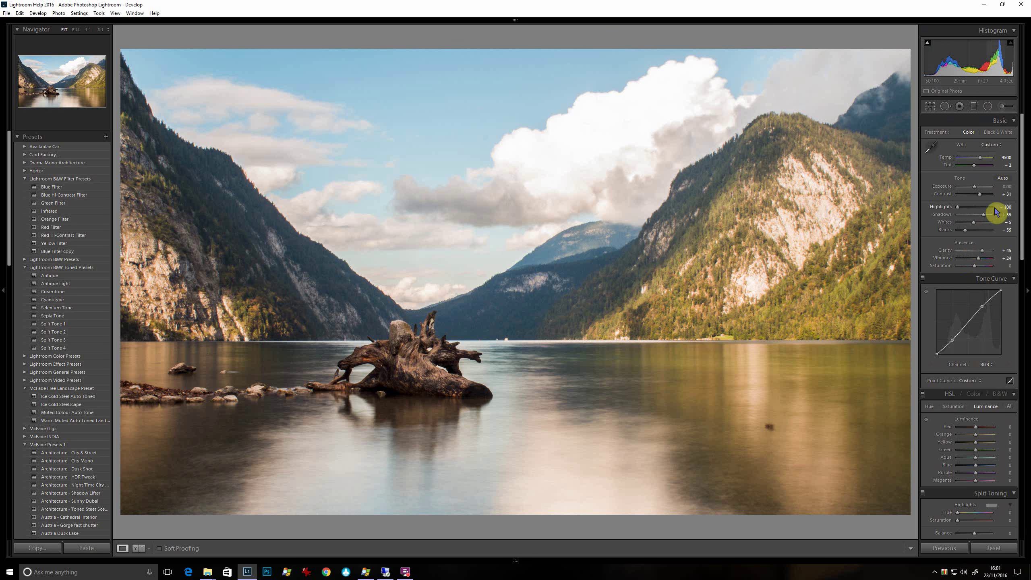
{"action": "left_click", "coordinate": [1024, 210]}
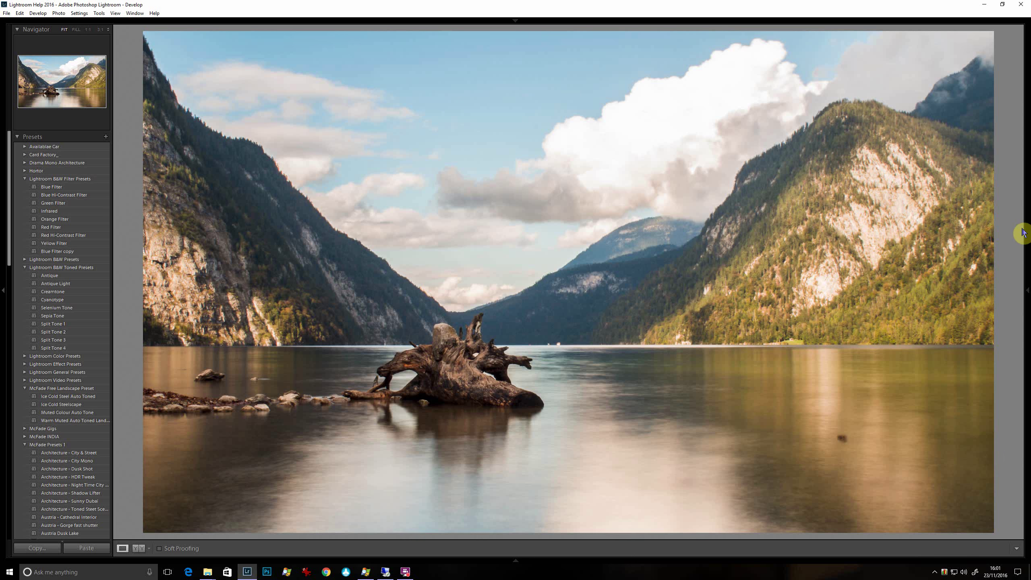
{"action": "left_click", "coordinate": [1026, 291]}
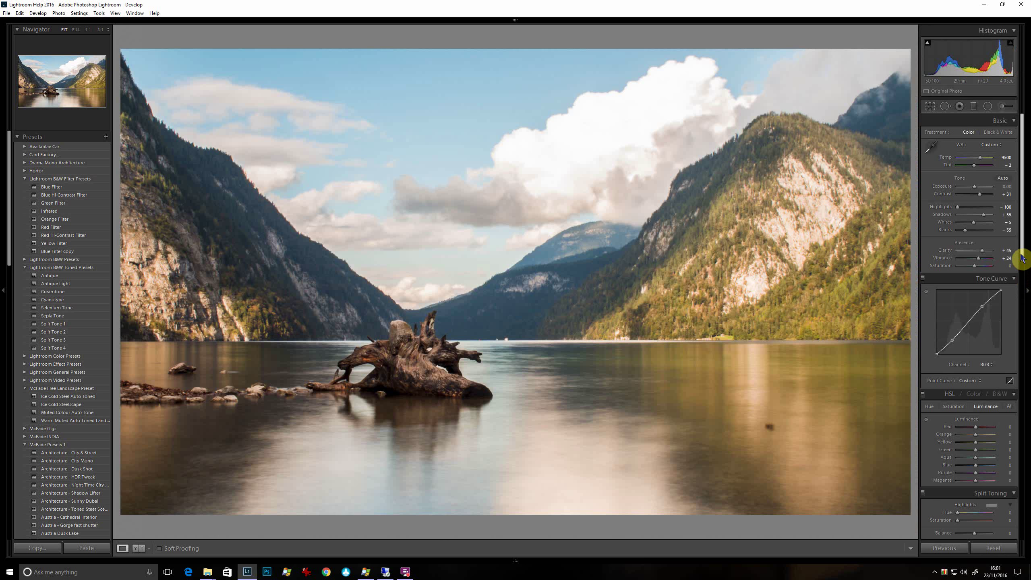
Boost HSL saturation by dragging on the sky: Orange +52, Yellow +8, Aqua +14, Blue +32
{"action": "left_click_drag", "start_coordinate": [1021, 258], "coordinate": [1015, 309]}
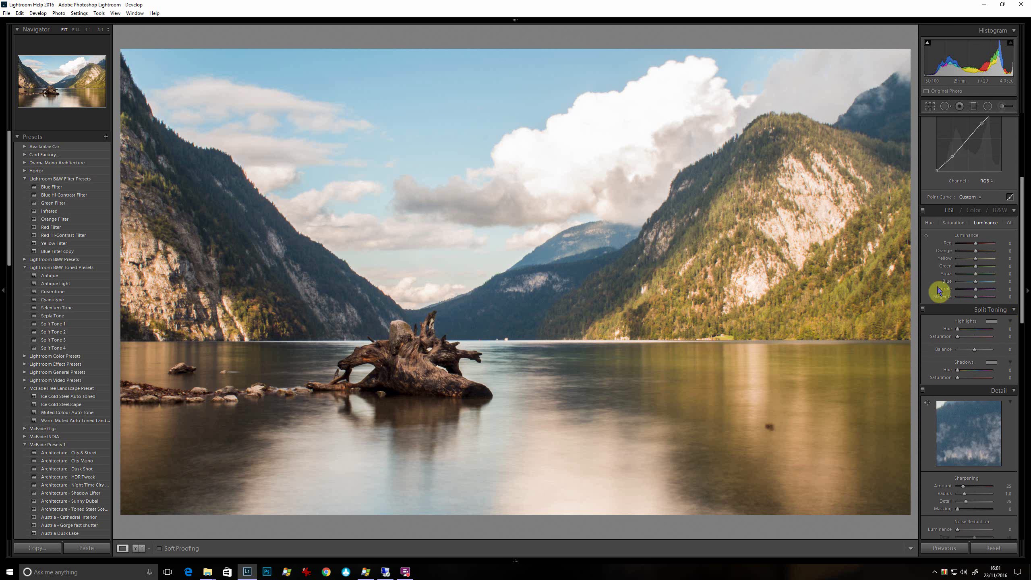
{"action": "left_click", "coordinate": [954, 224]}
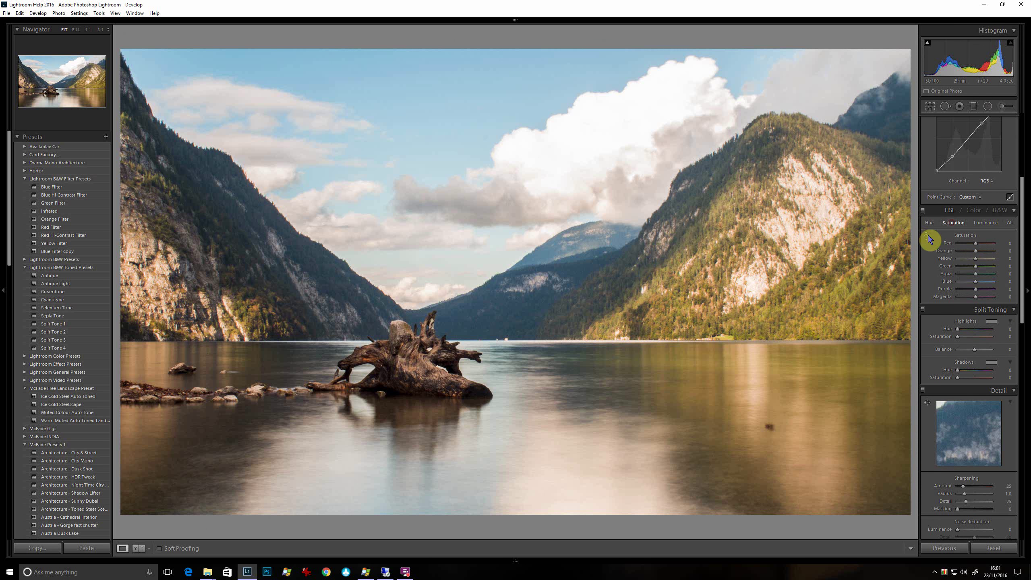
{"action": "left_click", "coordinate": [927, 236]}
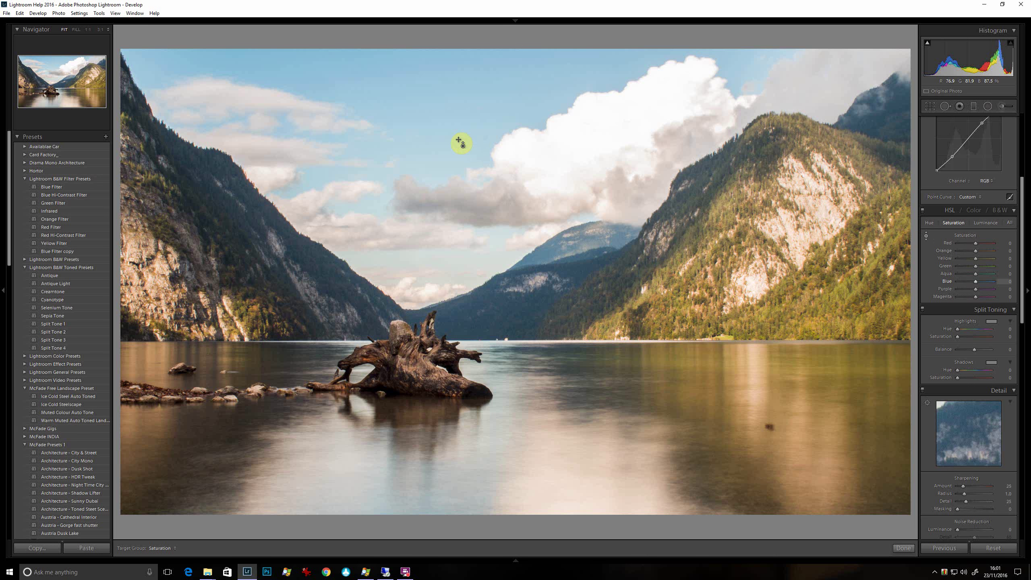
{"action": "mouse_move", "coordinate": [284, 106]}
{"action": "left_mouse_down"}
{"action": "mouse_move", "coordinate": [285, 57]}
{"action": "mouse_move", "coordinate": [284, 106]}
{"action": "left_mouse_up"}
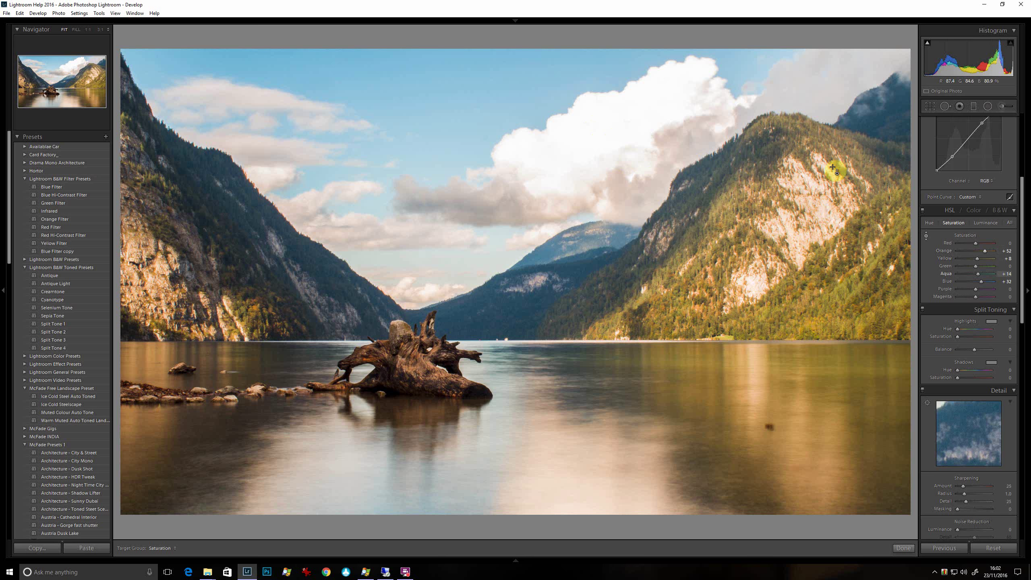
{"action": "left_click", "coordinate": [952, 157]}
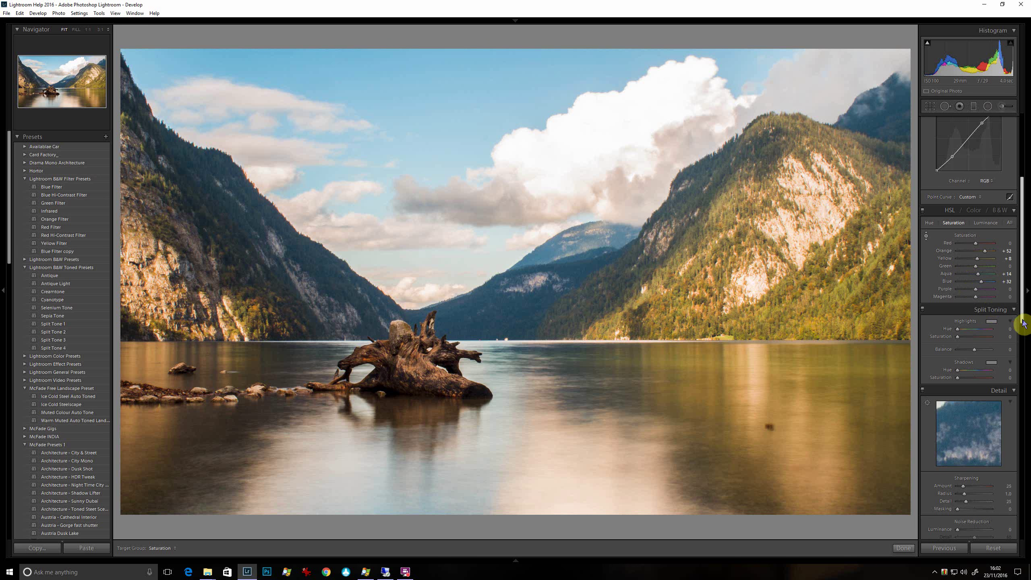
{"action": "left_click_drag", "start_coordinate": [1025, 317], "coordinate": [1023, 335]}
{"action": "left_click", "coordinate": [1023, 301]}
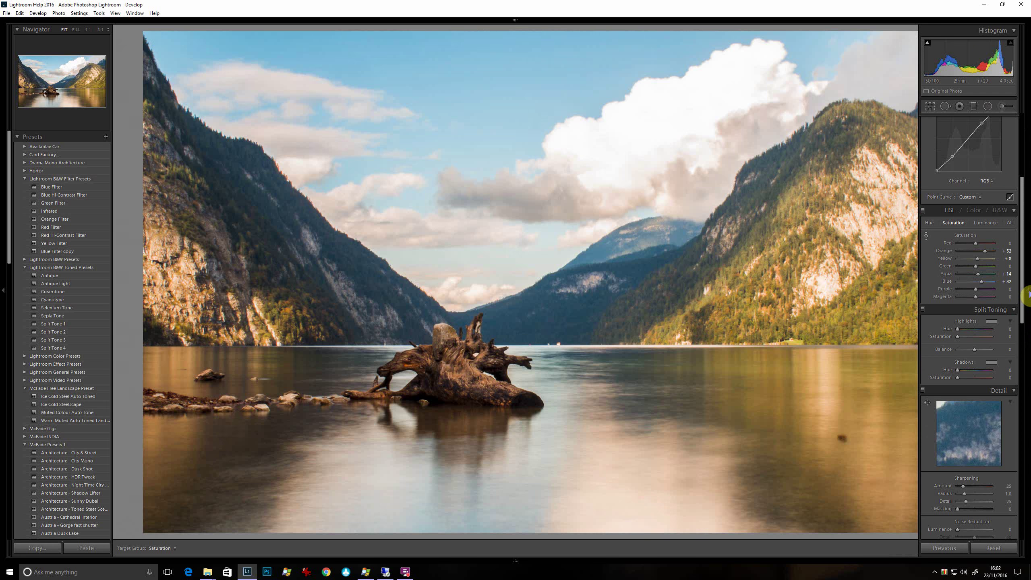
Sharpen at 1:1 with Amount 91, Radius 1.5, Detail 0 and Masking 39, checking between Fit and 1:1
{"action": "left_click_drag", "start_coordinate": [1023, 301], "coordinate": [1015, 357]}
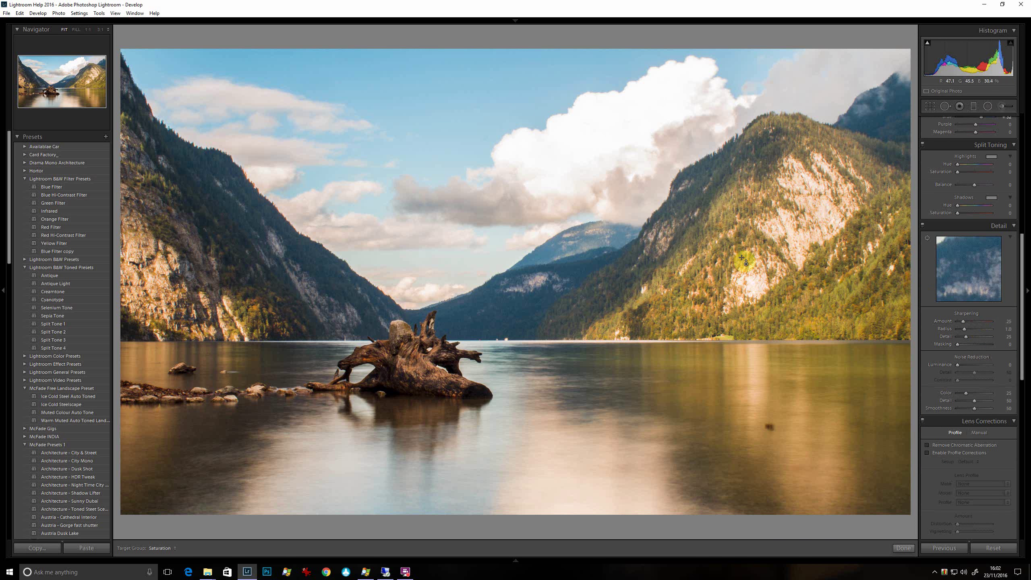
{"action": "left_click", "coordinate": [903, 548]}
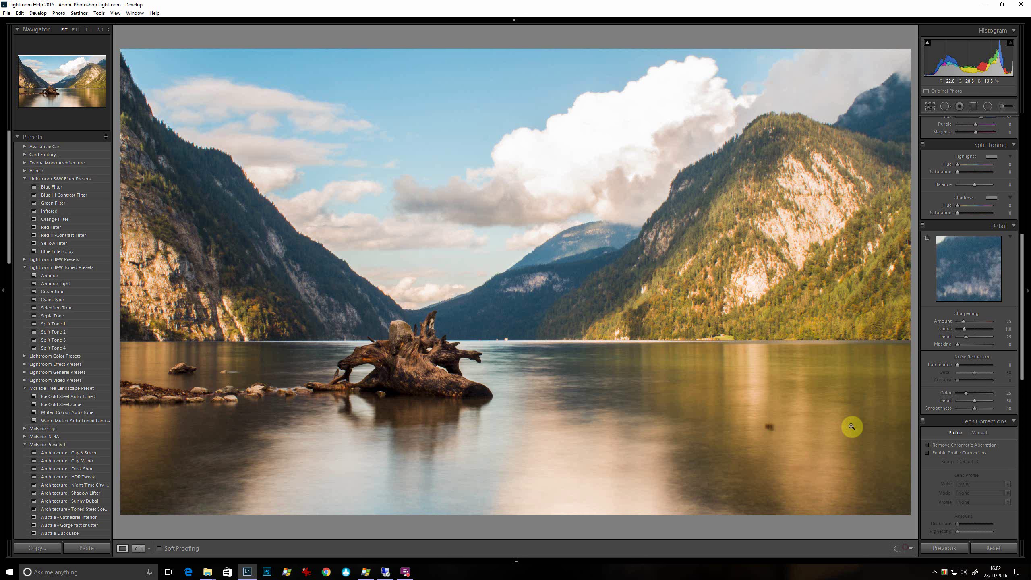
{"action": "left_click", "coordinate": [747, 246]}
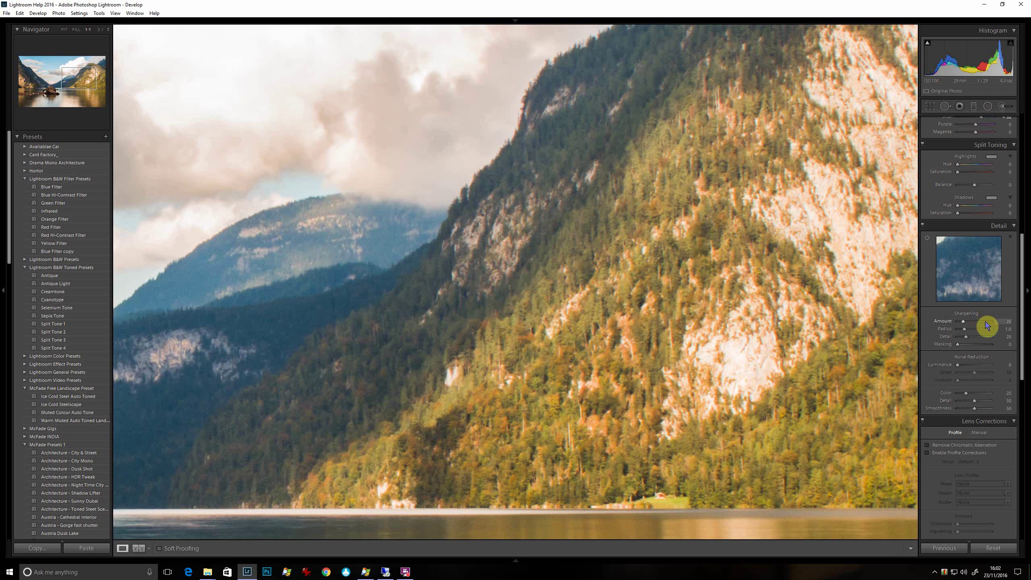
{"action": "left_click_drag", "start_coordinate": [965, 324], "coordinate": [984, 324]}
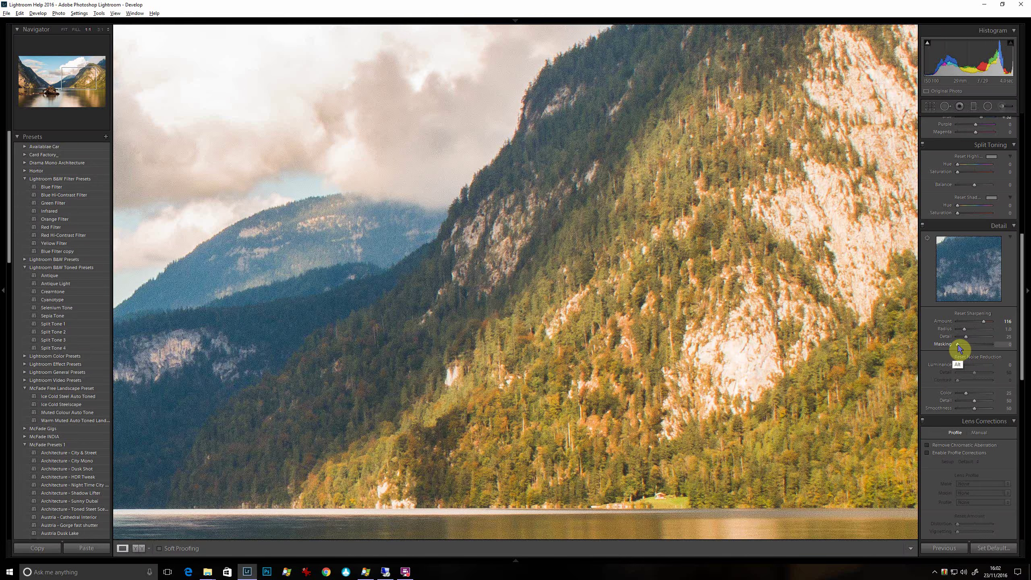
{"action": "left_click_drag", "start_coordinate": [960, 348], "coordinate": [971, 348]}
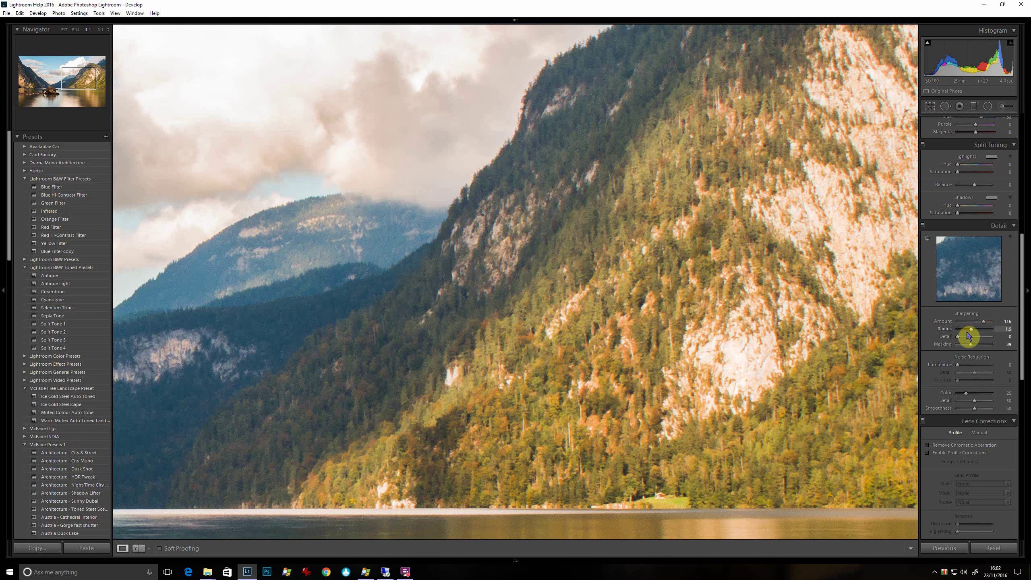
{"action": "left_click", "coordinate": [684, 244]}
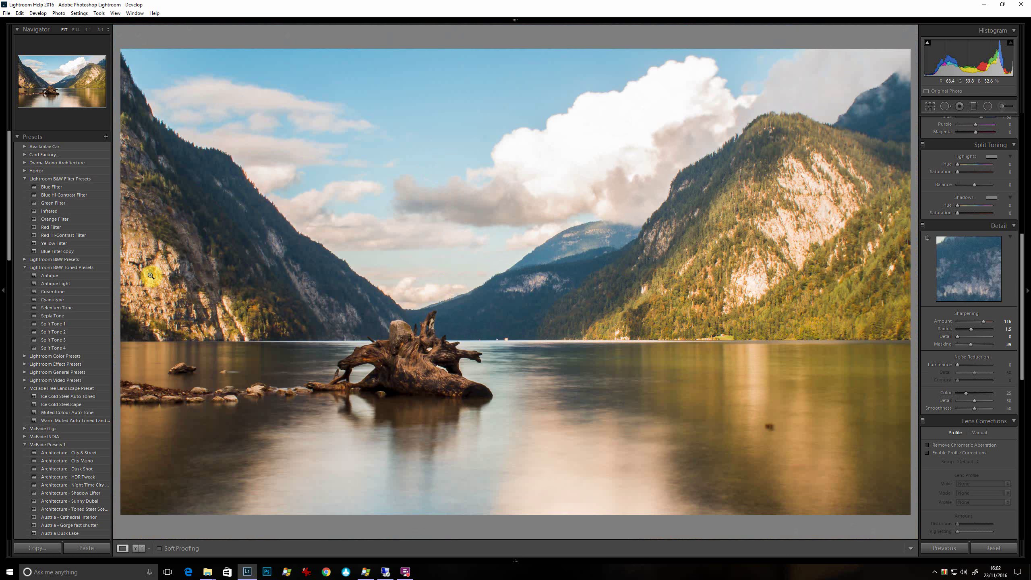
{"action": "left_click", "coordinate": [150, 276]}
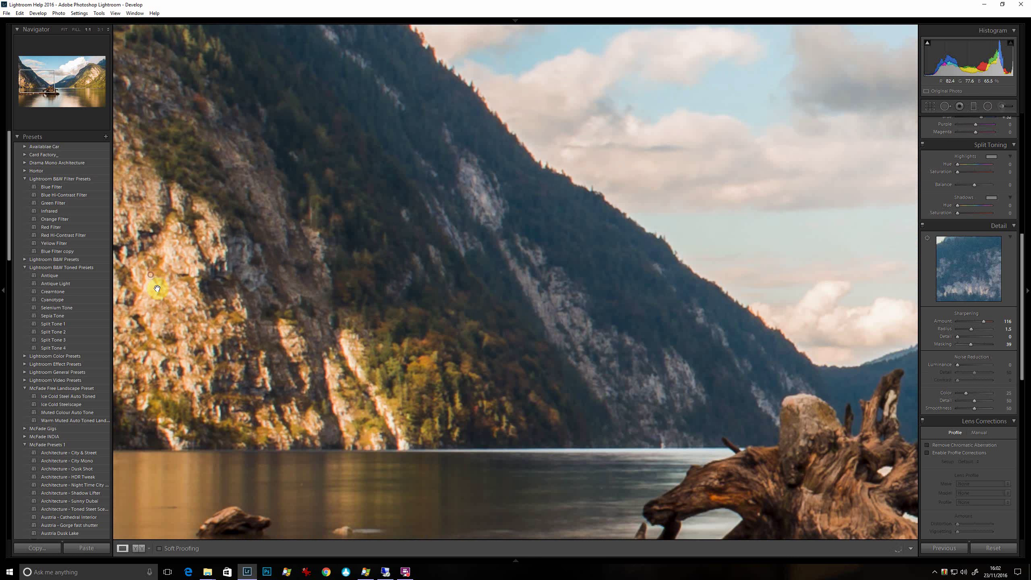
{"action": "left_click", "coordinate": [182, 316]}
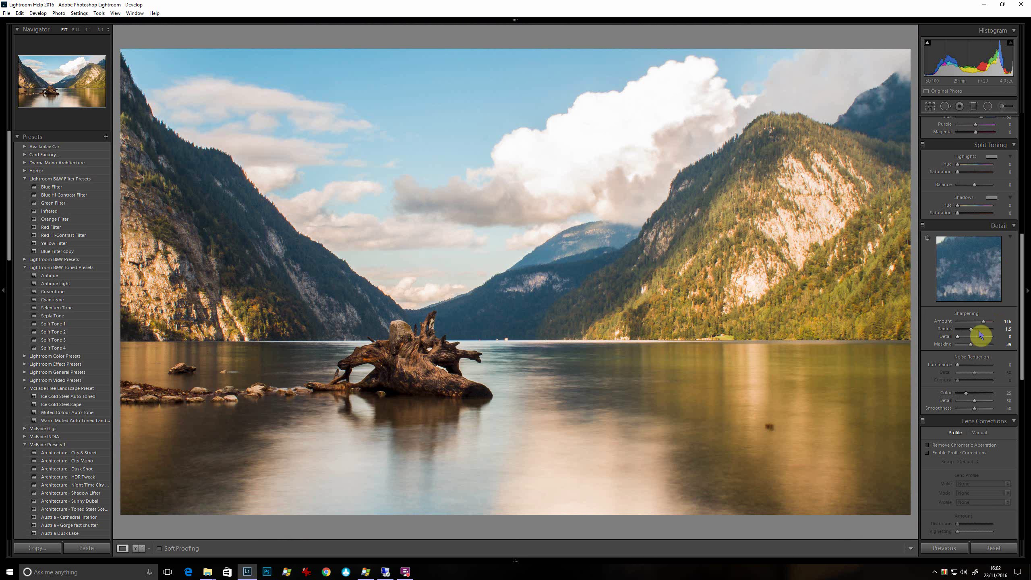
Reduce luminance noise, enable chromatic aberration removal and profile corrections with Canon as lens maker
{"action": "left_click", "coordinate": [963, 366]}
{"action": "left_click_drag", "start_coordinate": [1020, 341], "coordinate": [1018, 391]}
{"action": "left_click", "coordinate": [928, 312]}
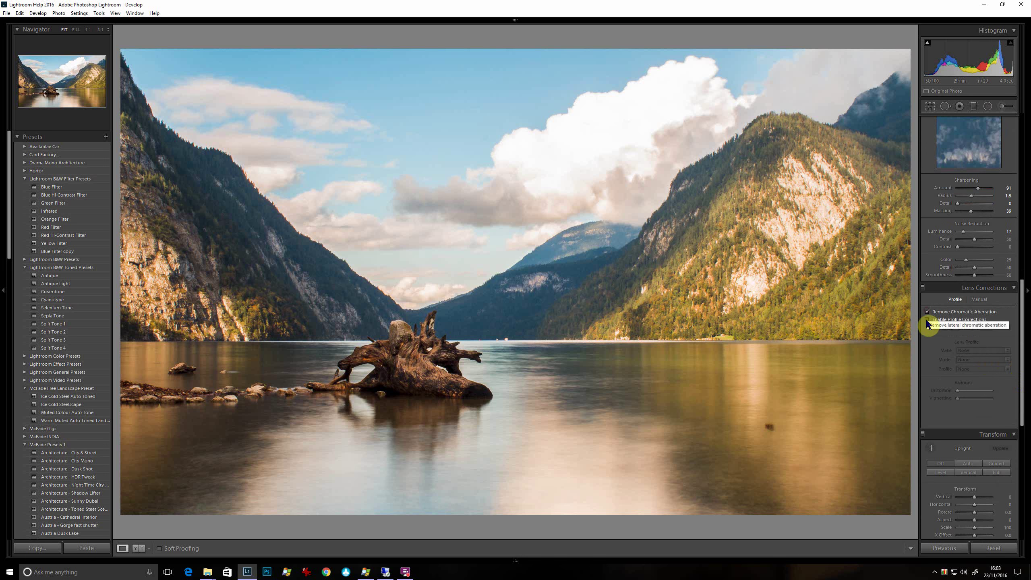
{"action": "left_click", "coordinate": [928, 320]}
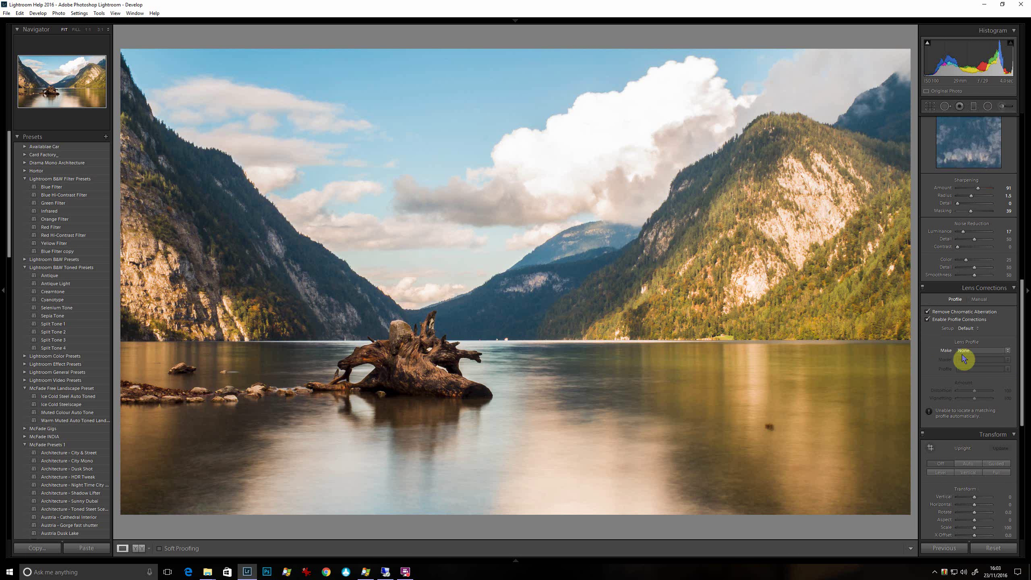
{"action": "left_click", "coordinate": [999, 351]}
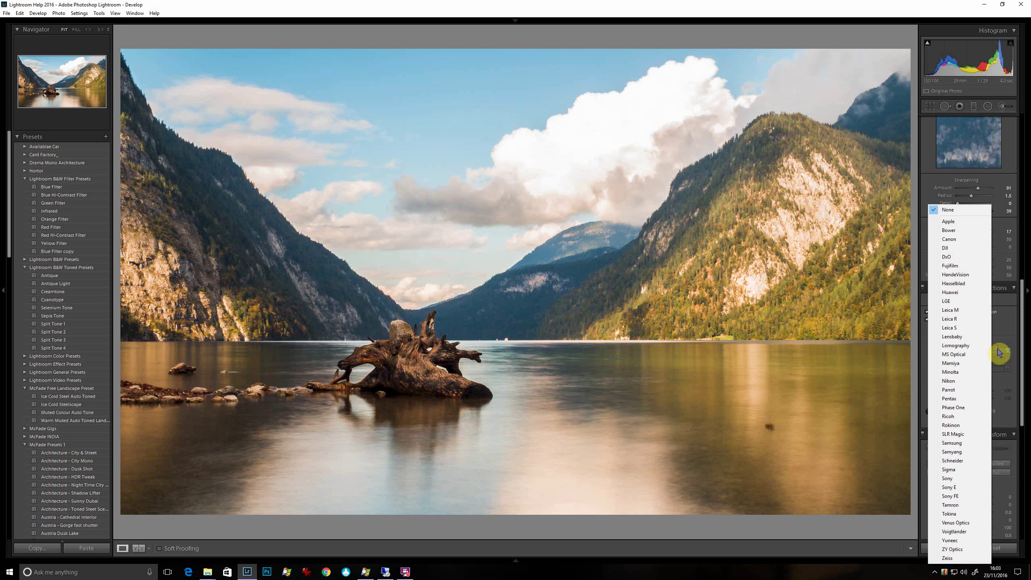
{"action": "left_click", "coordinate": [967, 241]}
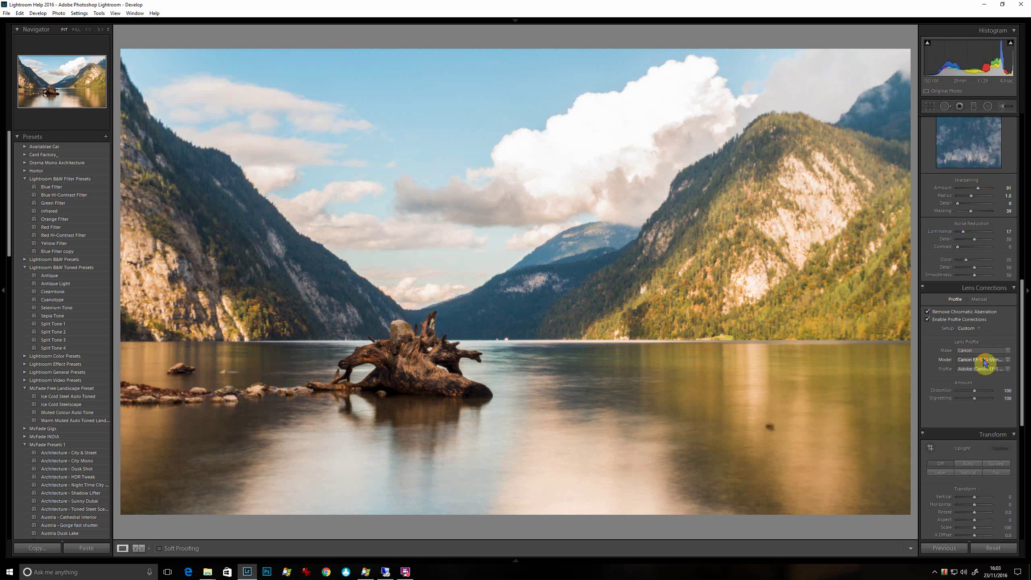
{"action": "left_click", "coordinate": [981, 361]}
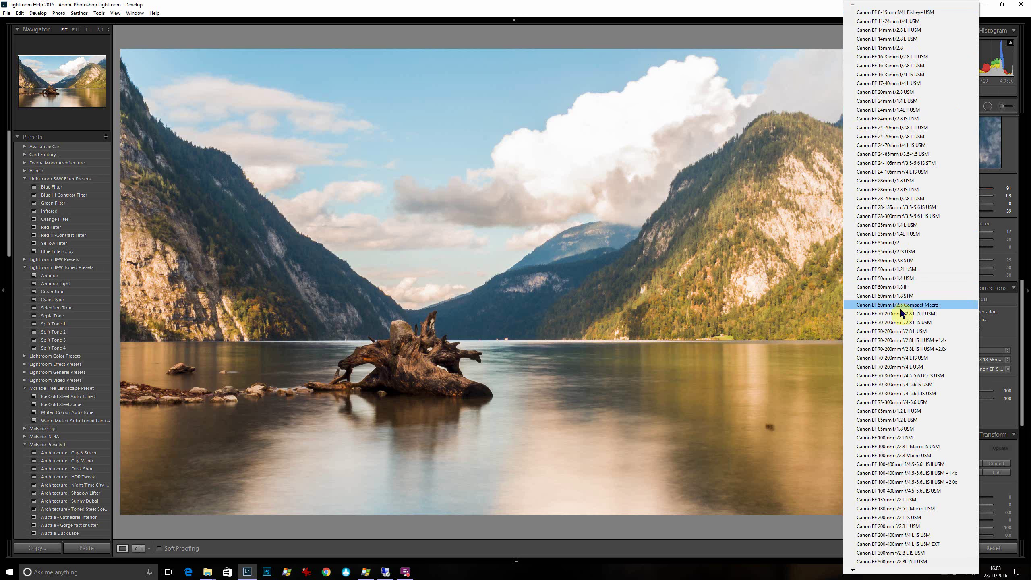
Compare the Canon EF-S 18-55mm profile correction off and on, leaving it enabled
{"action": "left_click", "coordinate": [808, 556]}
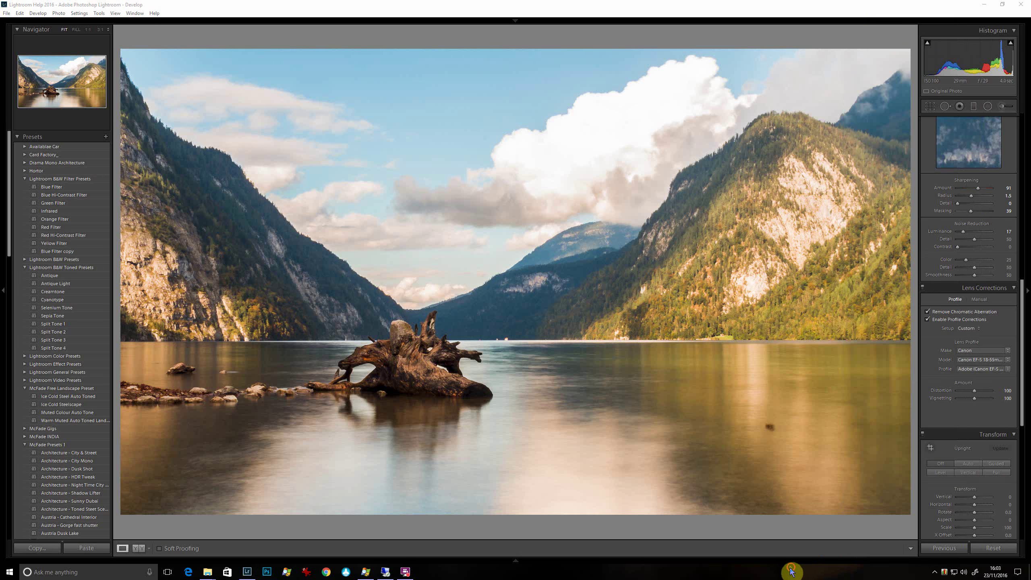
{"action": "left_click", "coordinate": [928, 321]}
{"action": "left_click", "coordinate": [928, 322]}
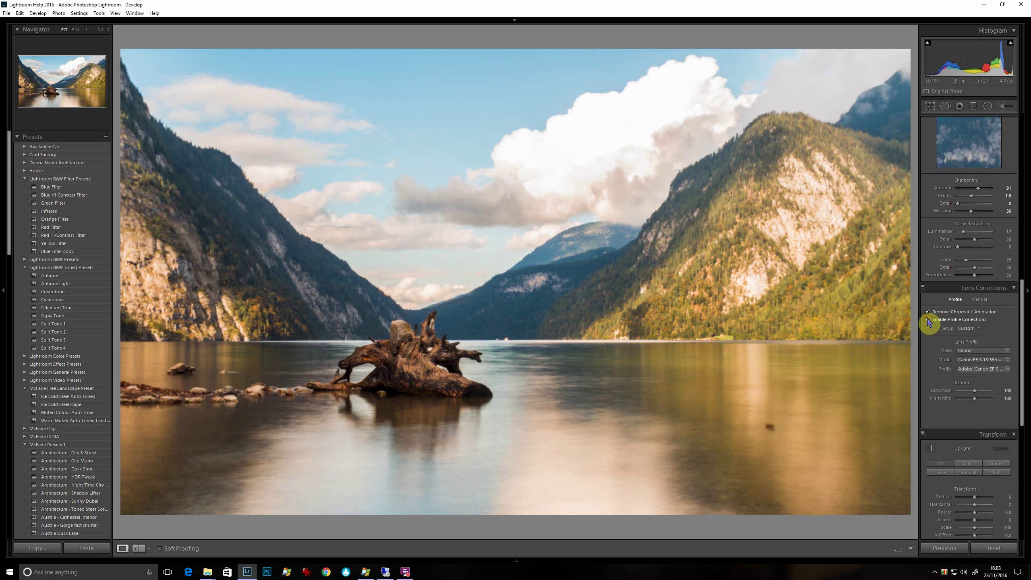
{"action": "left_click", "coordinate": [928, 321]}
{"action": "left_click", "coordinate": [929, 322]}
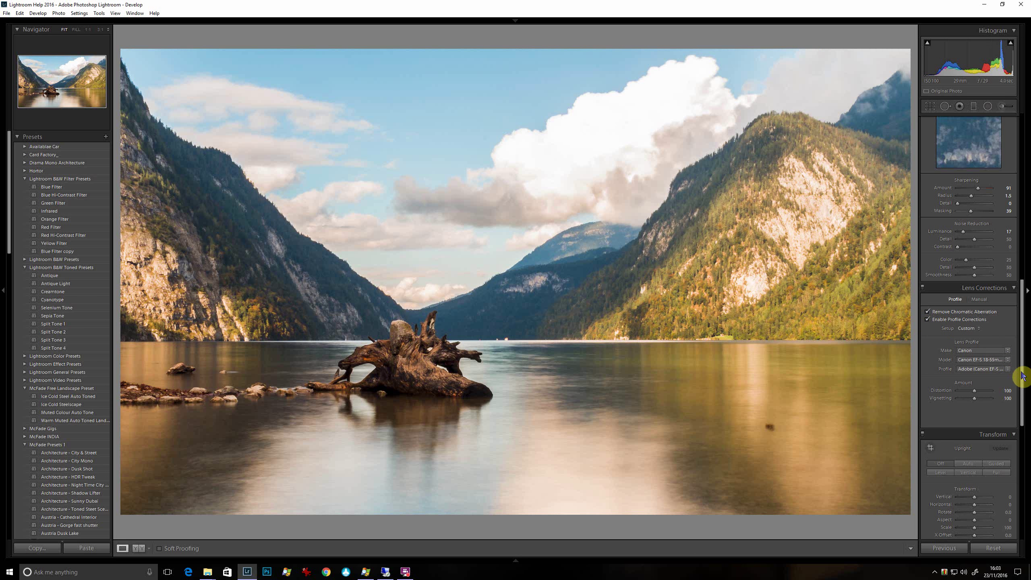
Apply a −26 post-crop vignette, then inspect the tree stump at 1:1 and return to Fit
{"action": "left_click_drag", "start_coordinate": [1022, 382], "coordinate": [1007, 492]}
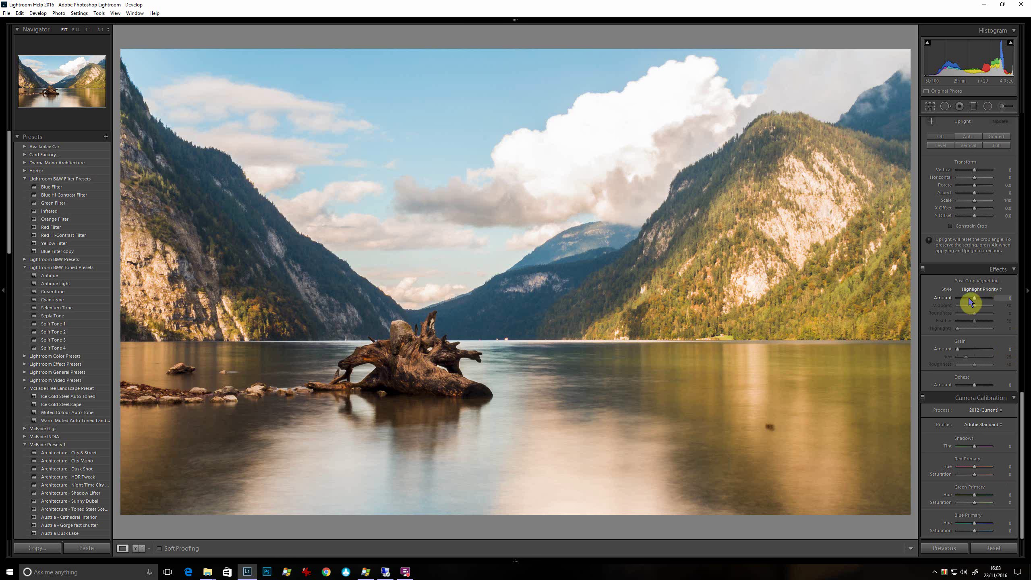
{"action": "left_click_drag", "start_coordinate": [973, 299], "coordinate": [1000, 328]}
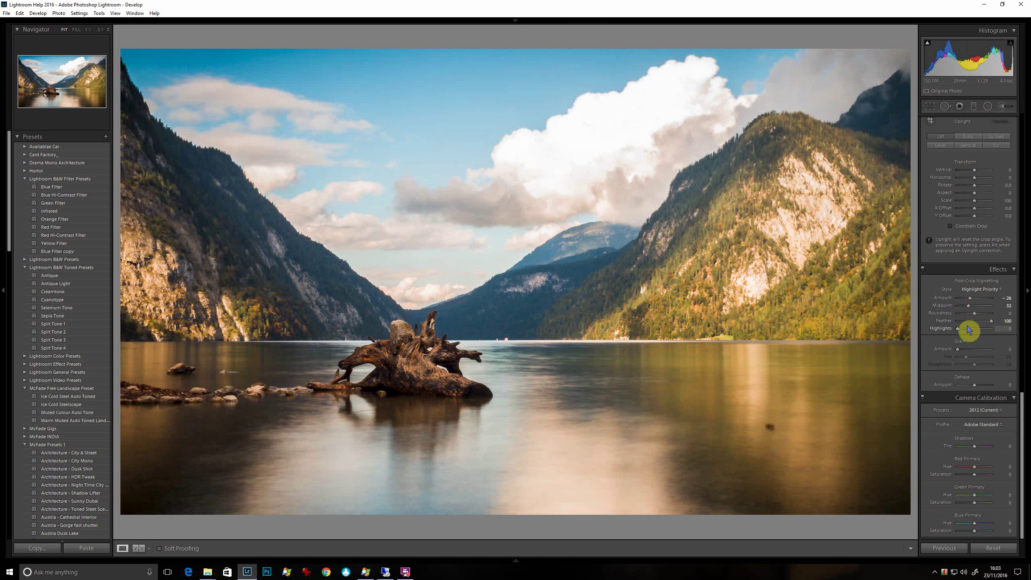
{"action": "left_click", "coordinate": [391, 358]}
{"action": "left_click_drag", "start_coordinate": [444, 361], "coordinate": [512, 209]}
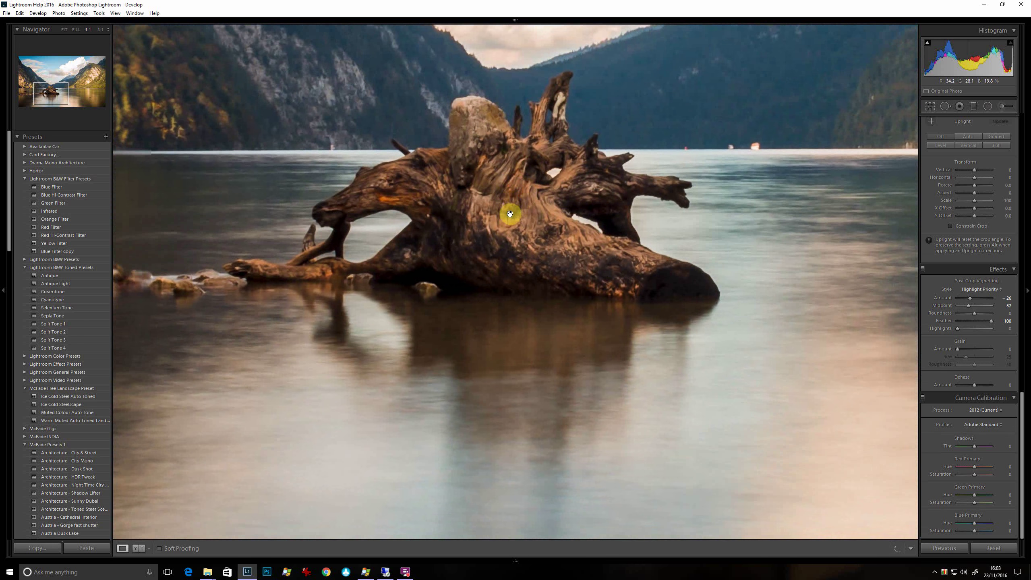
{"action": "left_click", "coordinate": [508, 216]}
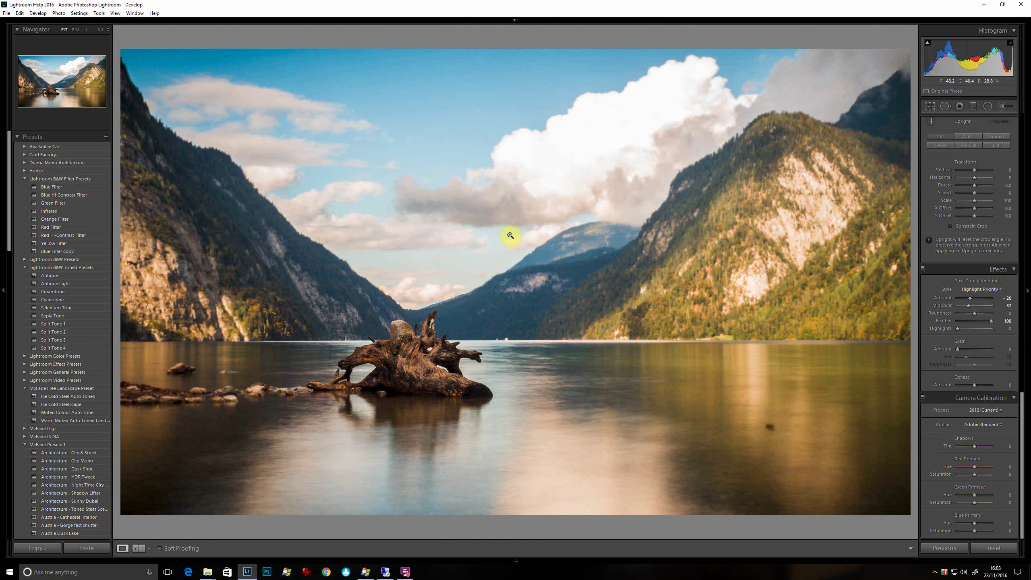
Draw a radial filter ellipse around the driftwood stump and invert its mask so the inside is affected
{"action": "left_click", "coordinate": [989, 107]}
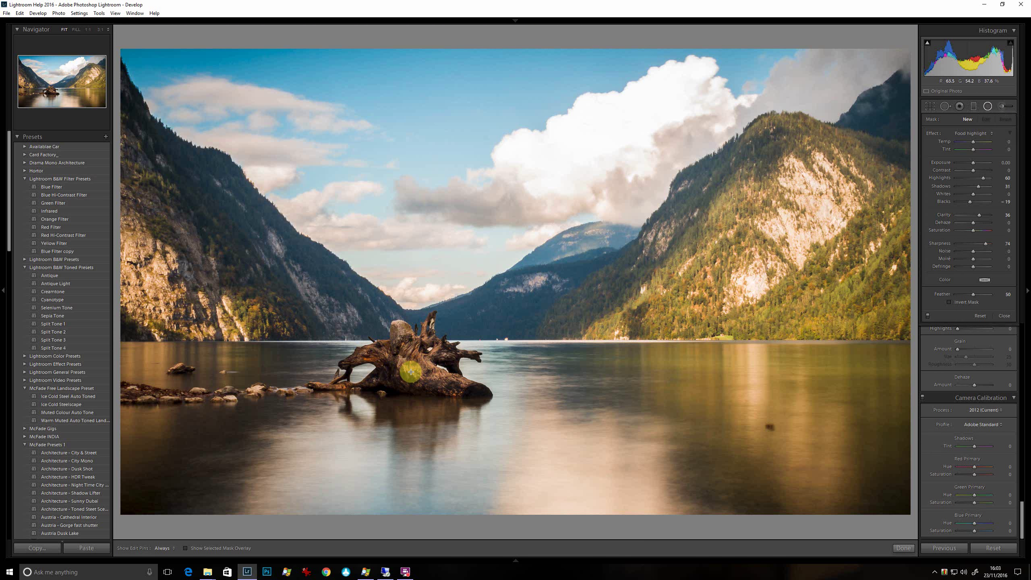
{"action": "left_click_drag", "start_coordinate": [411, 373], "coordinate": [553, 277]}
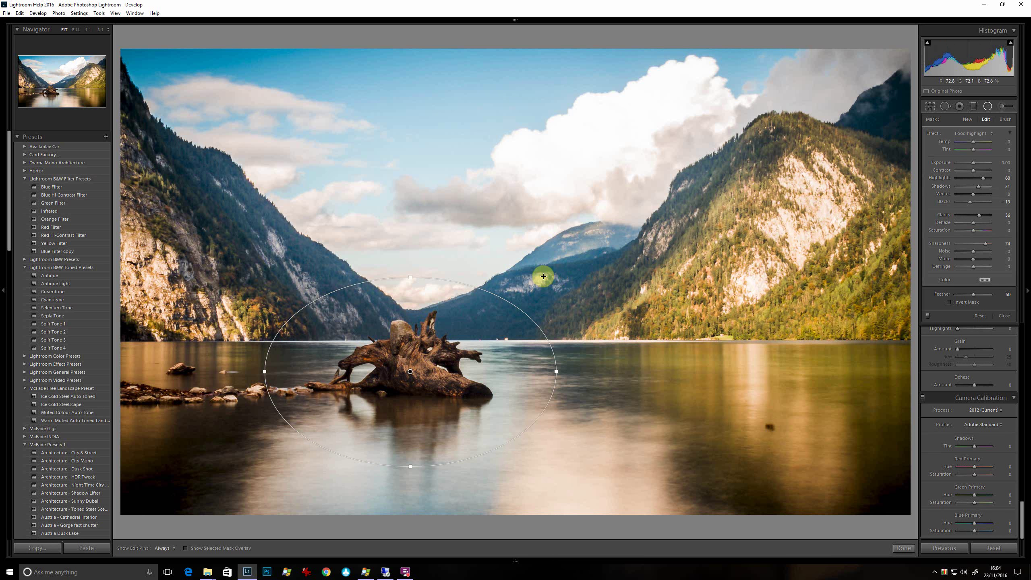
{"action": "left_click", "coordinate": [186, 549]}
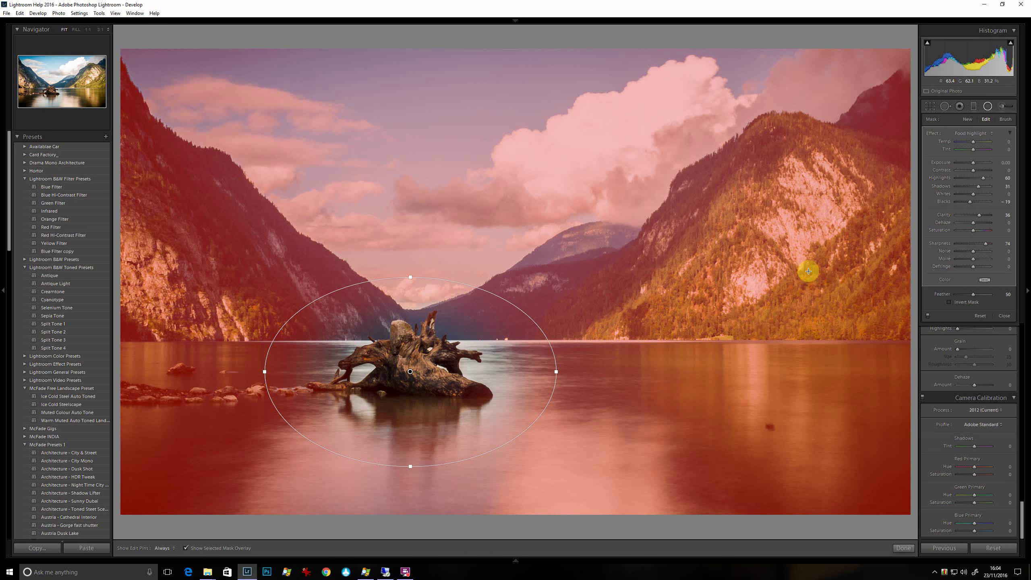
{"action": "left_click", "coordinate": [948, 304]}
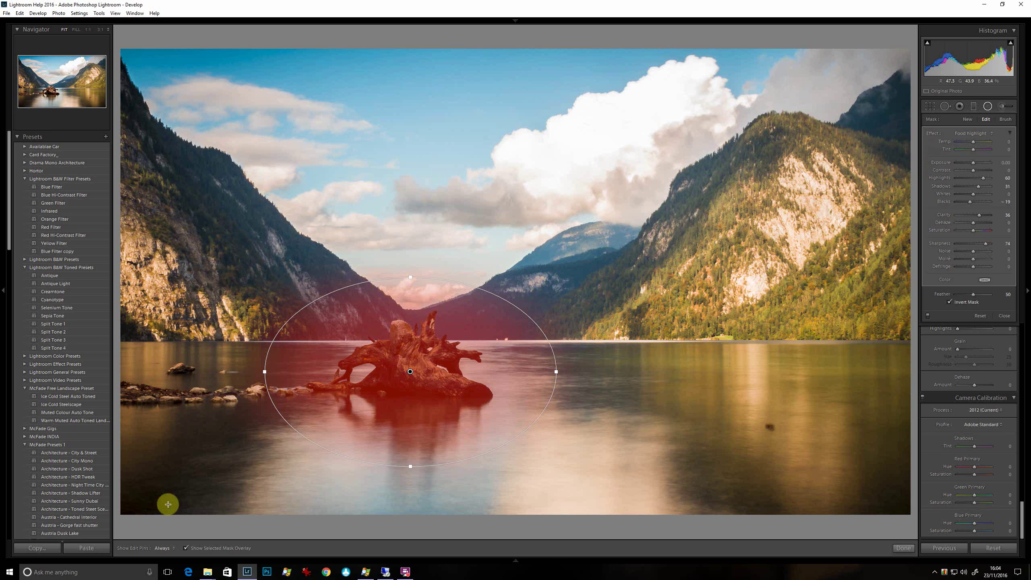
{"action": "left_click", "coordinate": [186, 548]}
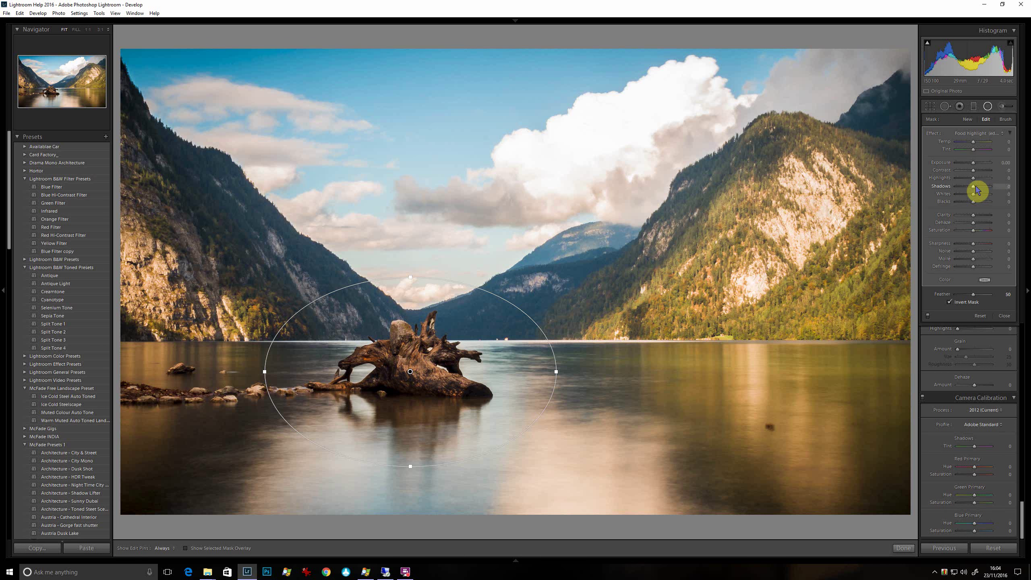
Raise the radial filter's Shadows to 55 and stretch the ellipse wider and taller
{"action": "left_click_drag", "start_coordinate": [976, 191], "coordinate": [981, 193]}
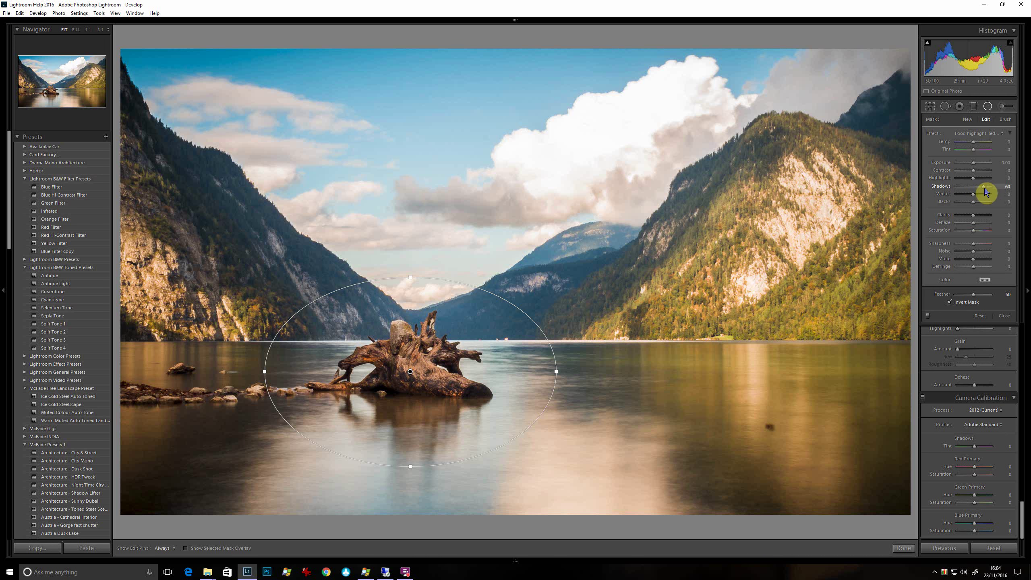
{"action": "left_click_drag", "start_coordinate": [986, 191], "coordinate": [983, 191]}
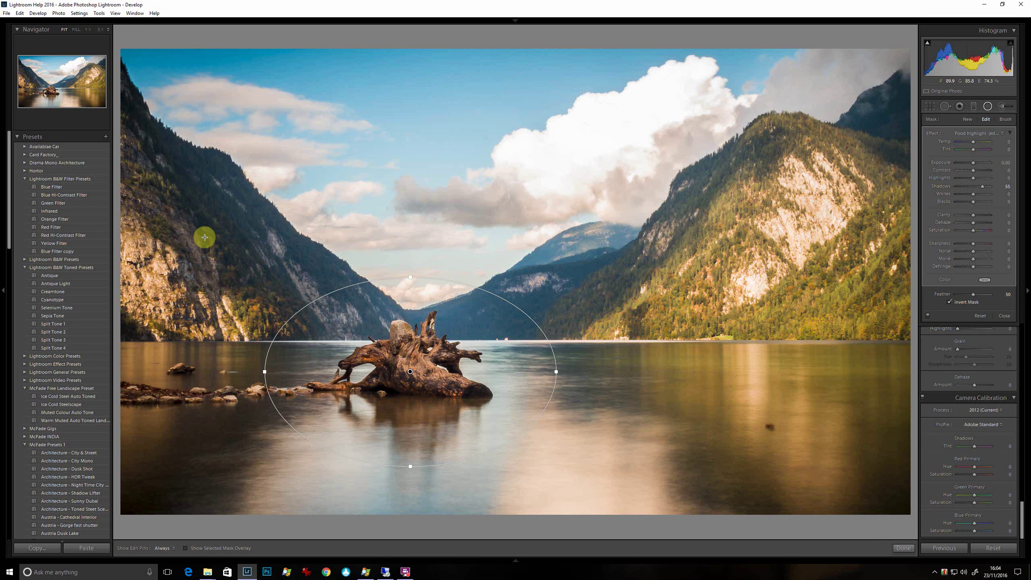
{"action": "left_click_drag", "start_coordinate": [267, 371], "coordinate": [179, 372]}
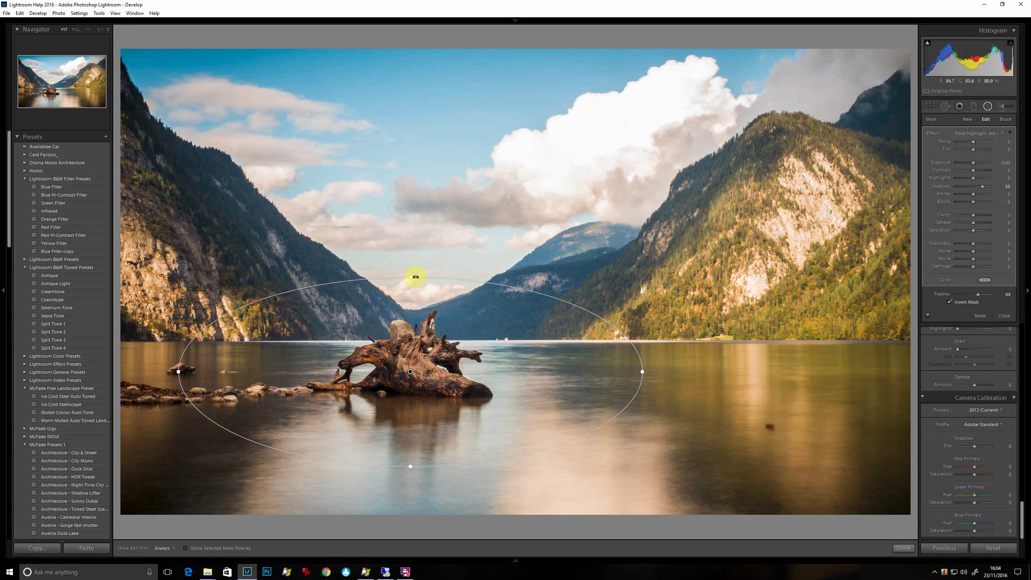
{"action": "left_click_drag", "start_coordinate": [411, 276], "coordinate": [412, 268]}
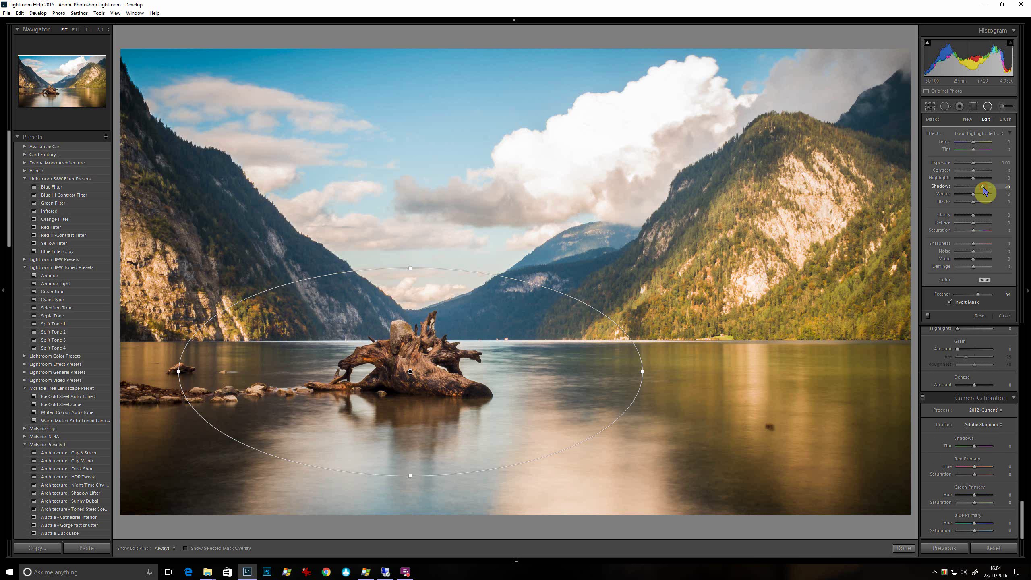
Lift the filter's shadows further, boost saturation, lower exposure slightly, compare on/off, and finish
{"action": "left_click_drag", "start_coordinate": [985, 191], "coordinate": [988, 192]}
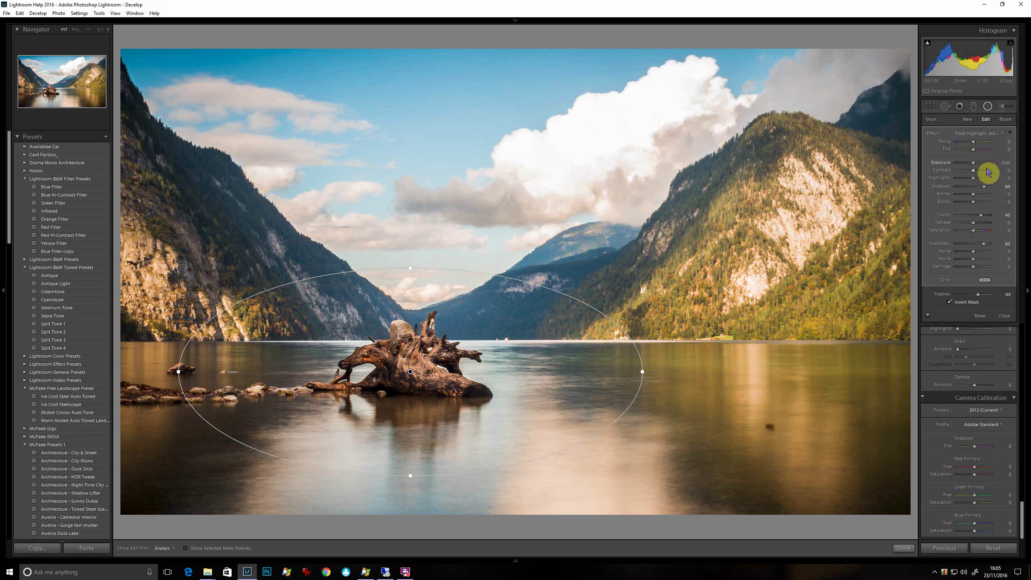
{"action": "mouse_move", "coordinate": [981, 236]}
{"action": "left_mouse_down"}
{"action": "mouse_move", "coordinate": [946, 236]}
{"action": "mouse_move", "coordinate": [975, 238]}
{"action": "left_mouse_up"}
{"action": "mouse_move", "coordinate": [982, 167]}
{"action": "left_mouse_down"}
{"action": "mouse_move", "coordinate": [932, 167]}
{"action": "mouse_move", "coordinate": [1003, 166]}
{"action": "mouse_move", "coordinate": [973, 170]}
{"action": "left_mouse_up"}
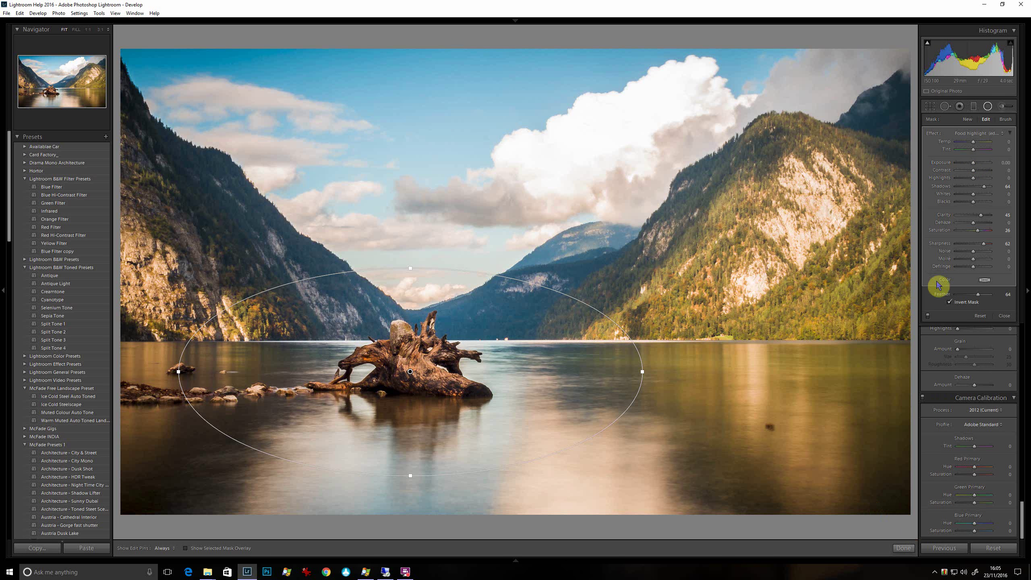
{"action": "left_click", "coordinate": [929, 316]}
{"action": "left_click", "coordinate": [928, 317]}
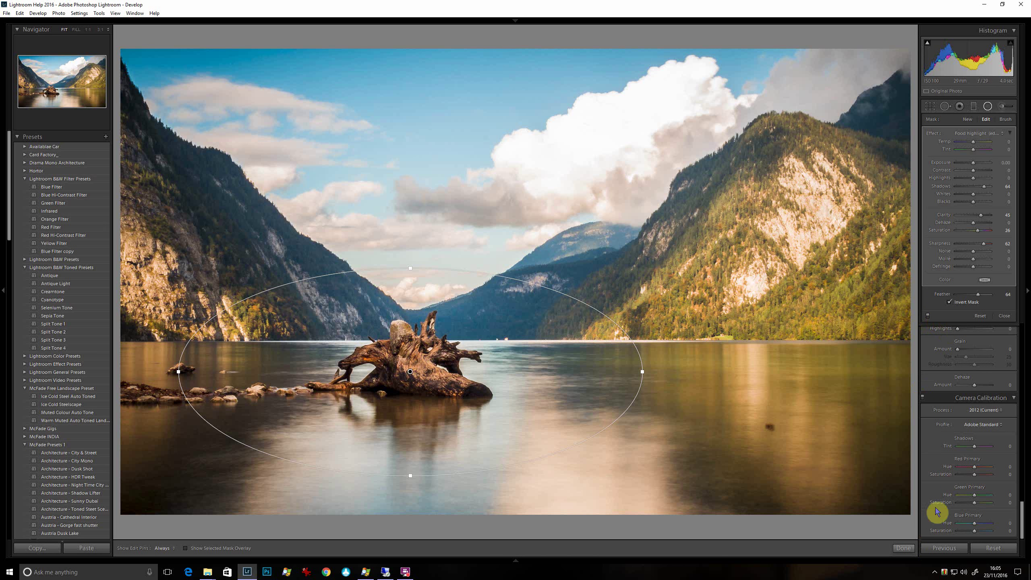
{"action": "left_click", "coordinate": [905, 548]}
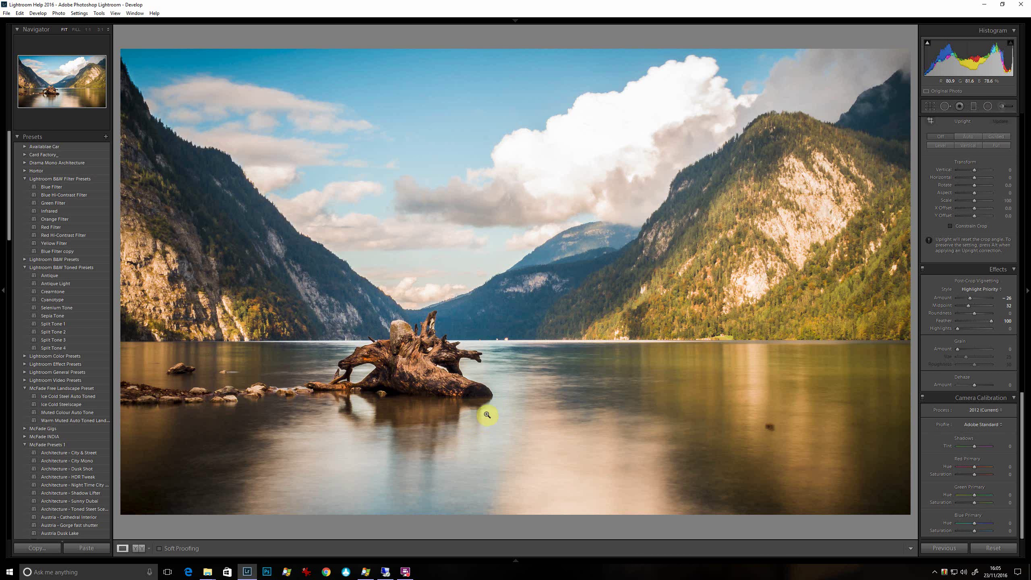
Create a virtual copy of the edited lake photo from its filmstrip thumbnail
{"action": "left_click", "coordinate": [515, 565]}
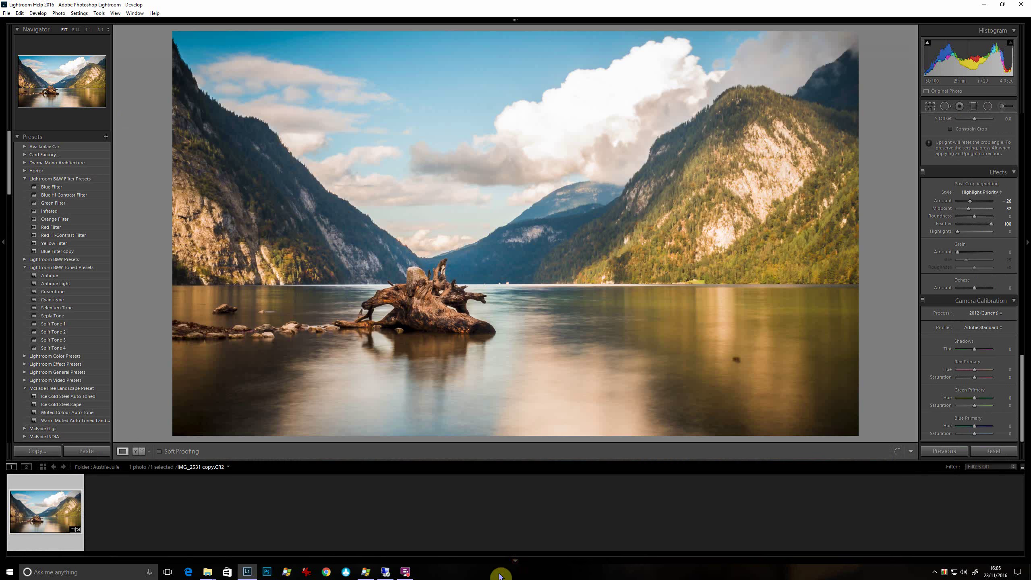
{"action": "right_click", "coordinate": [56, 511]}
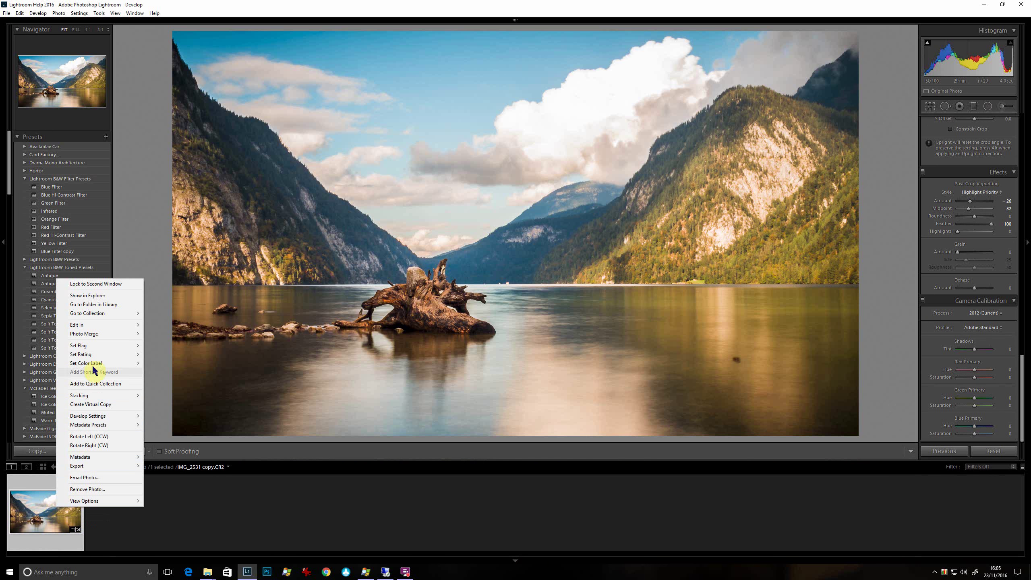
{"action": "left_click", "coordinate": [121, 404]}
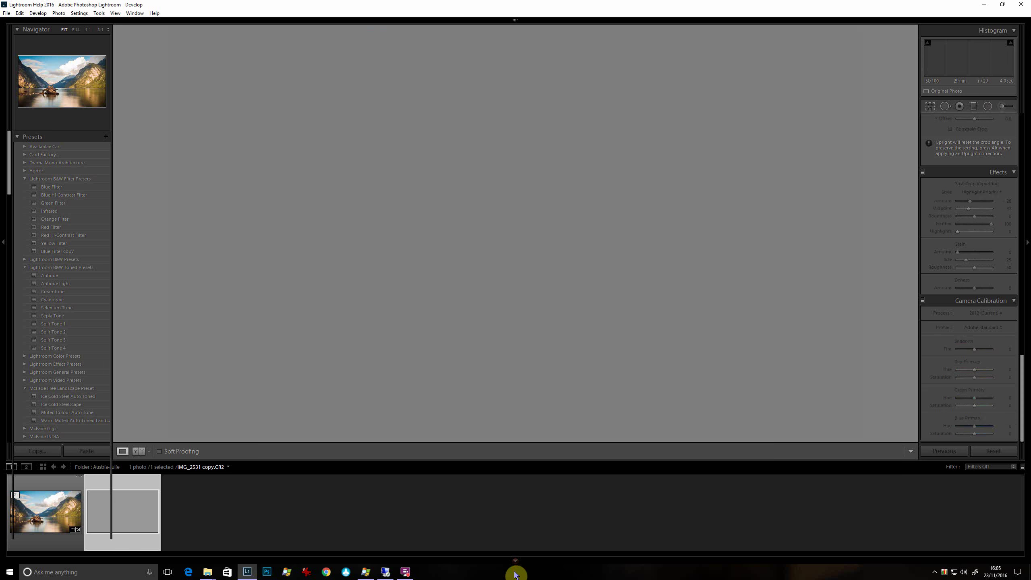
{"action": "left_click", "coordinate": [517, 562]}
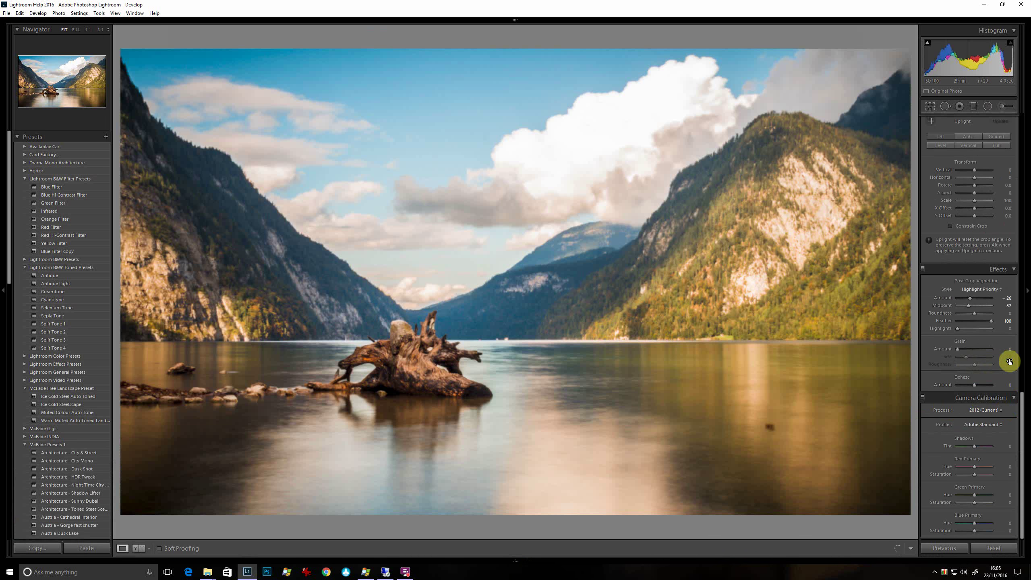
{"action": "left_click_drag", "start_coordinate": [1021, 405], "coordinate": [1008, 212]}
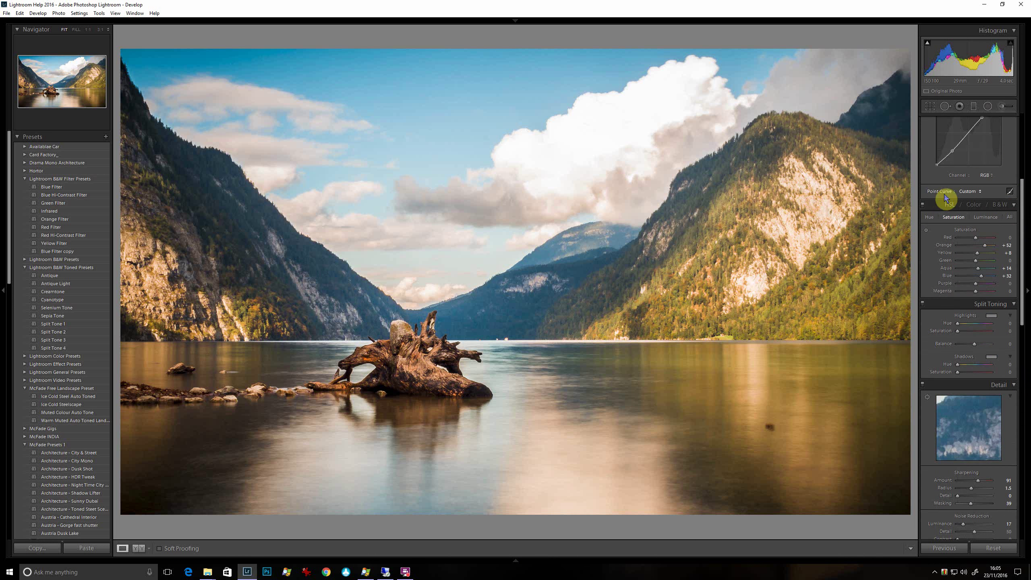
Convert the copy to black and white with Aqua +52, Blue +68 and Yellow +34
{"action": "left_click", "coordinate": [1000, 205]}
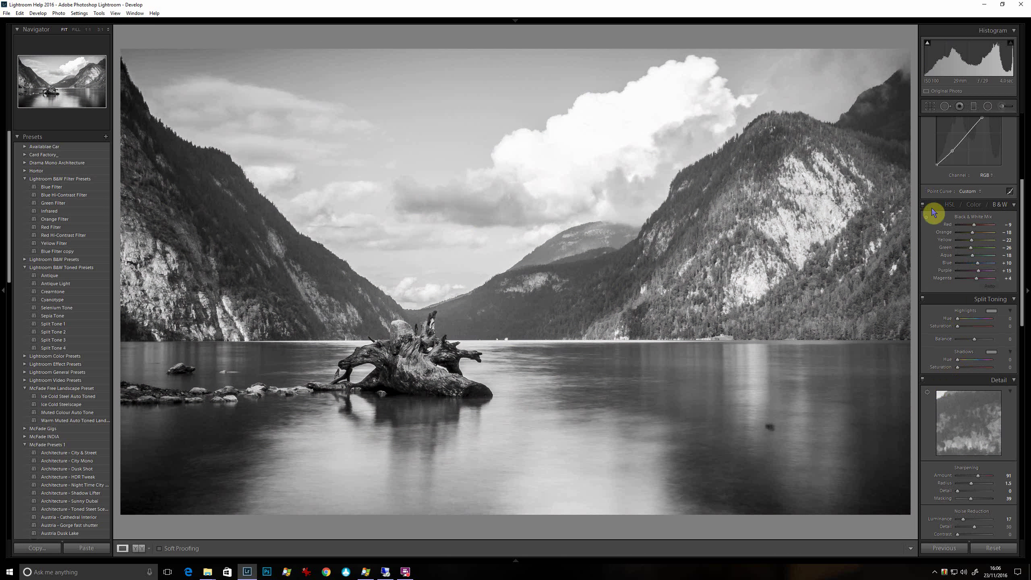
{"action": "left_click", "coordinate": [927, 218]}
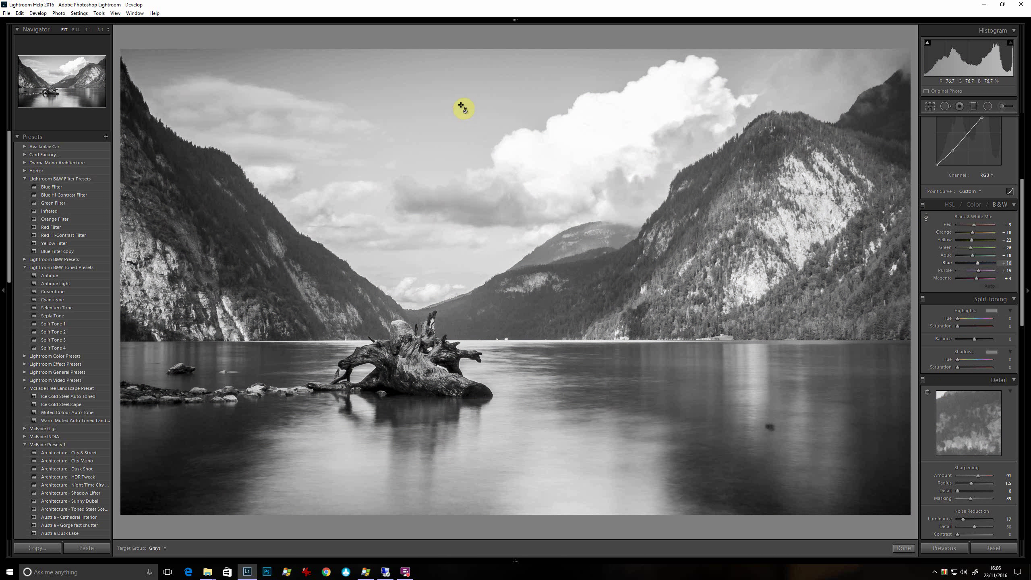
{"action": "left_click_drag", "start_coordinate": [480, 97], "coordinate": [480, 118]}
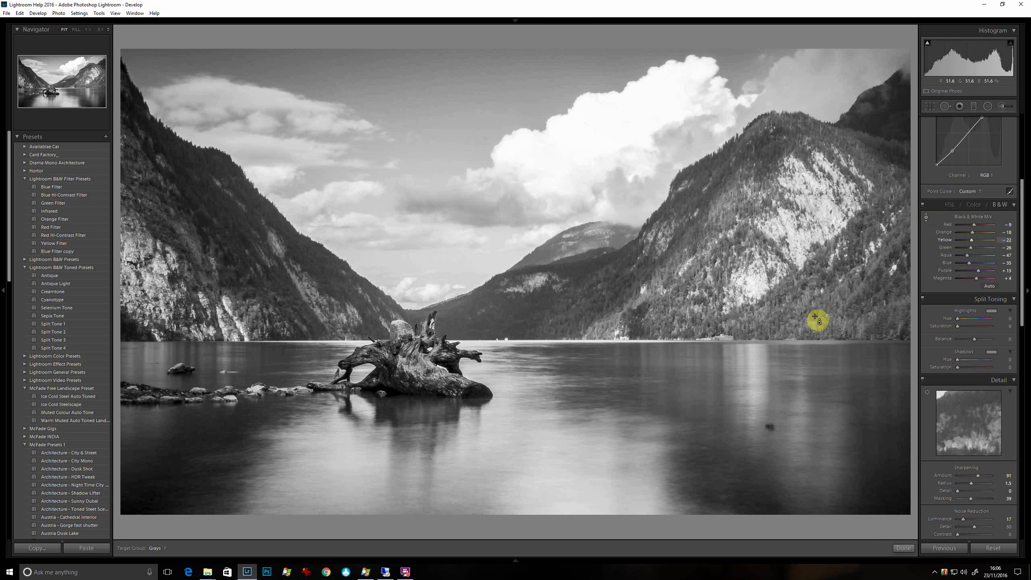
{"action": "left_click_drag", "start_coordinate": [691, 260], "coordinate": [691, 250]}
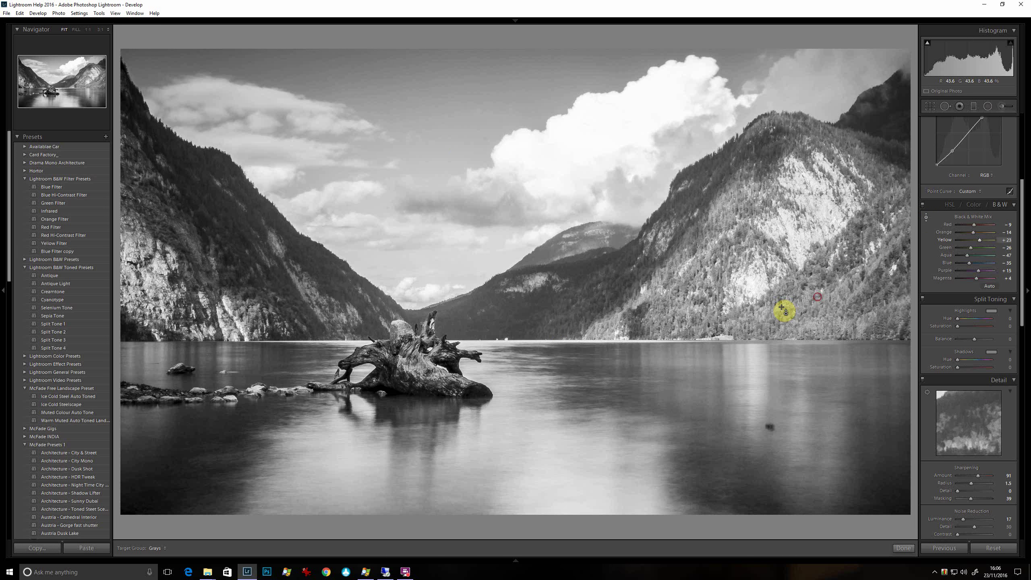
{"action": "left_click_drag", "start_coordinate": [463, 122], "coordinate": [464, 133]}
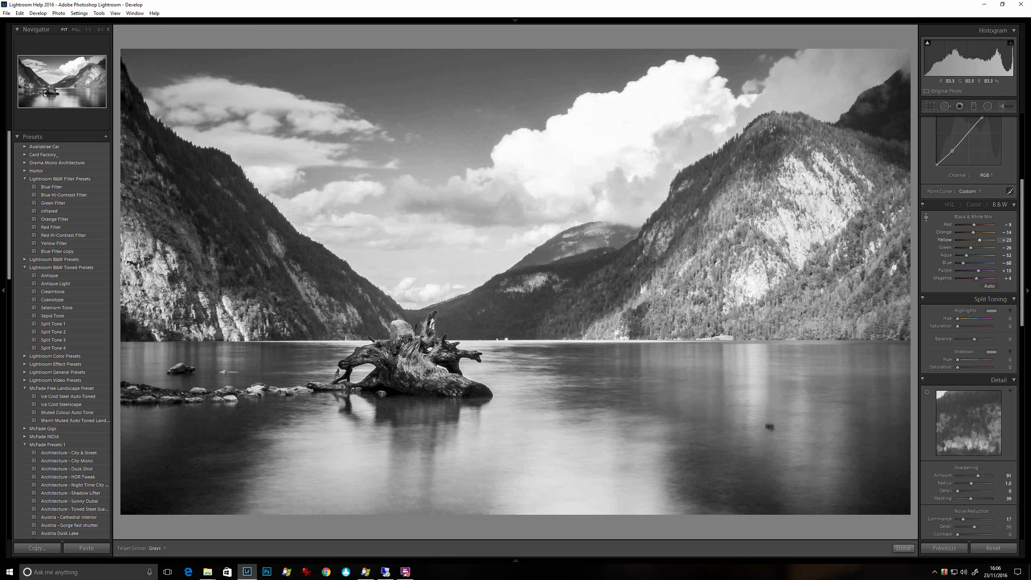
{"action": "left_click_drag", "start_coordinate": [751, 243], "coordinate": [751, 235]}
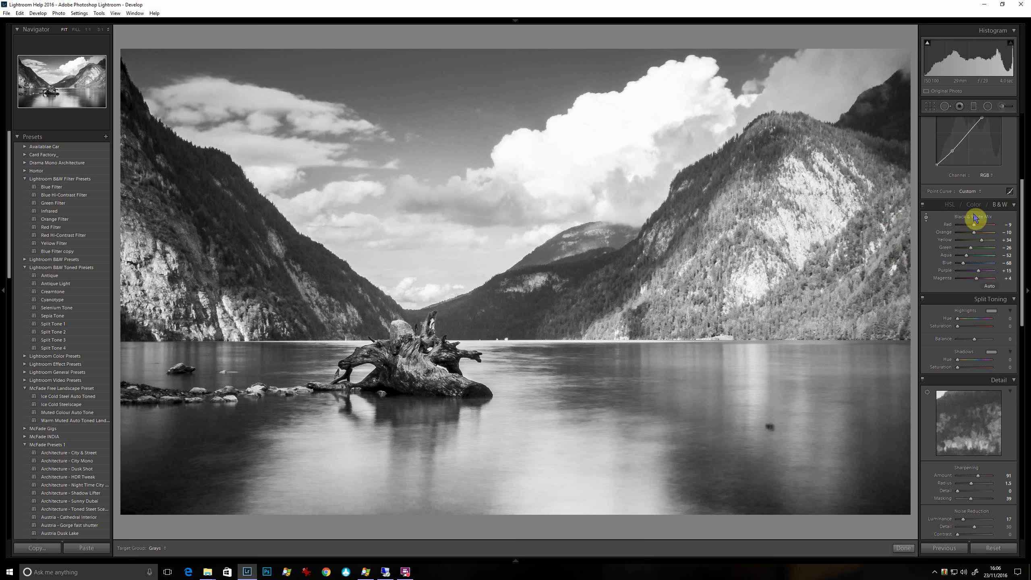
{"action": "left_click_drag", "start_coordinate": [1022, 201], "coordinate": [1029, 124]}
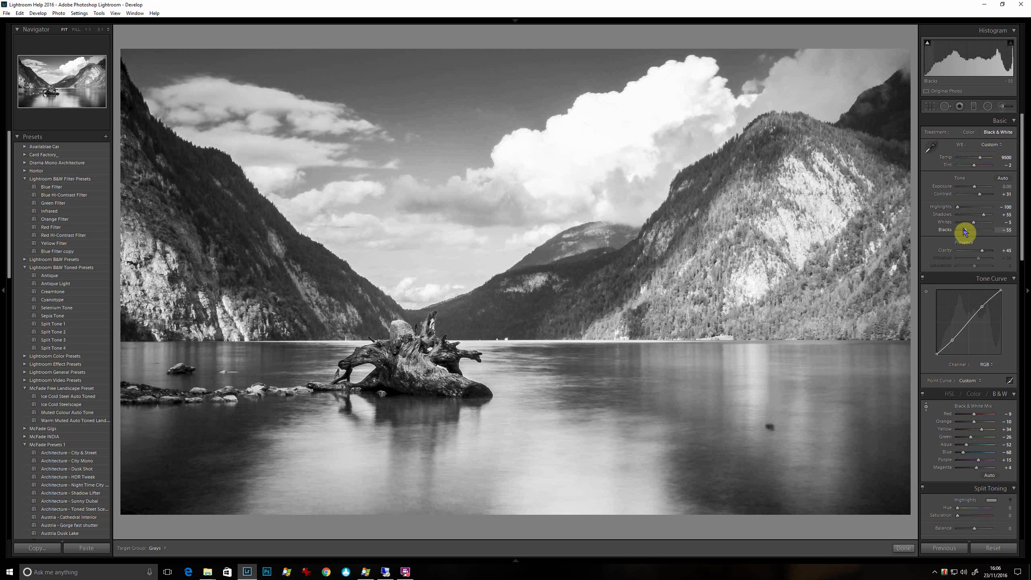
Lower Shadows, Blacks and Exposure, then raise Orange to +70 with the B&W targeted tool
{"action": "left_click", "coordinate": [965, 215]}
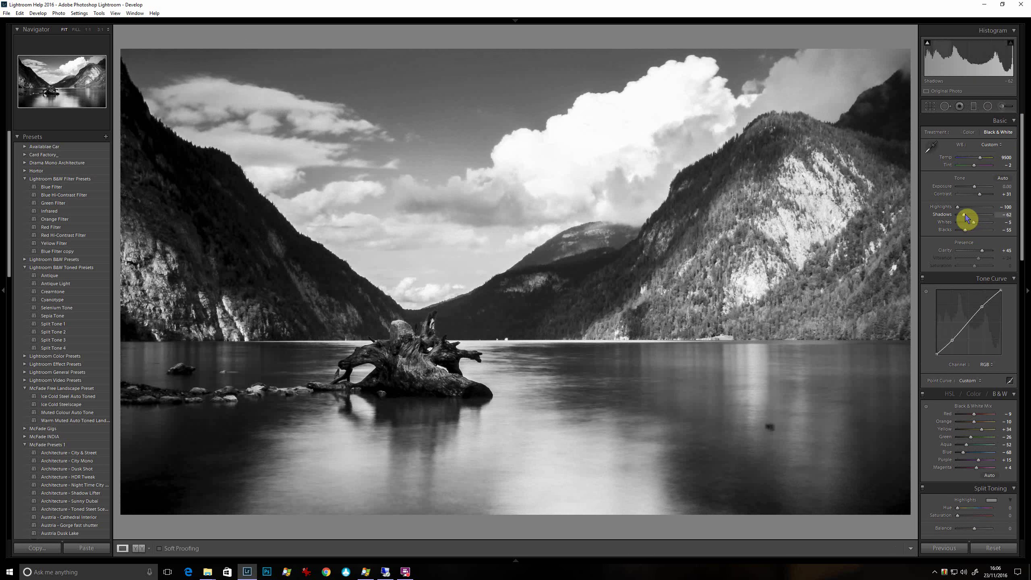
{"action": "left_click_drag", "start_coordinate": [965, 215], "coordinate": [970, 215]}
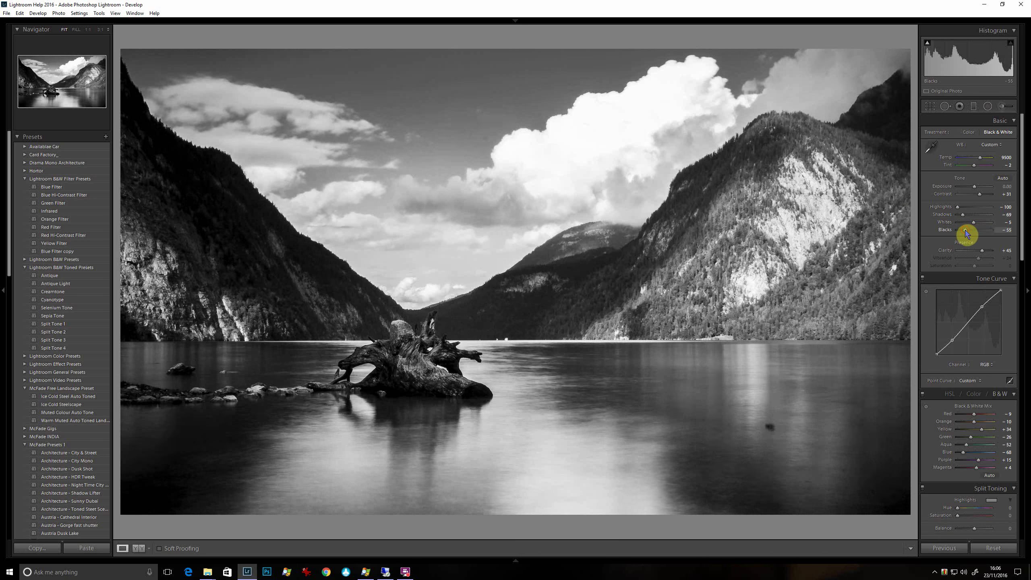
{"action": "left_click", "coordinate": [965, 231]}
{"action": "left_click_drag", "start_coordinate": [966, 234], "coordinate": [964, 233]}
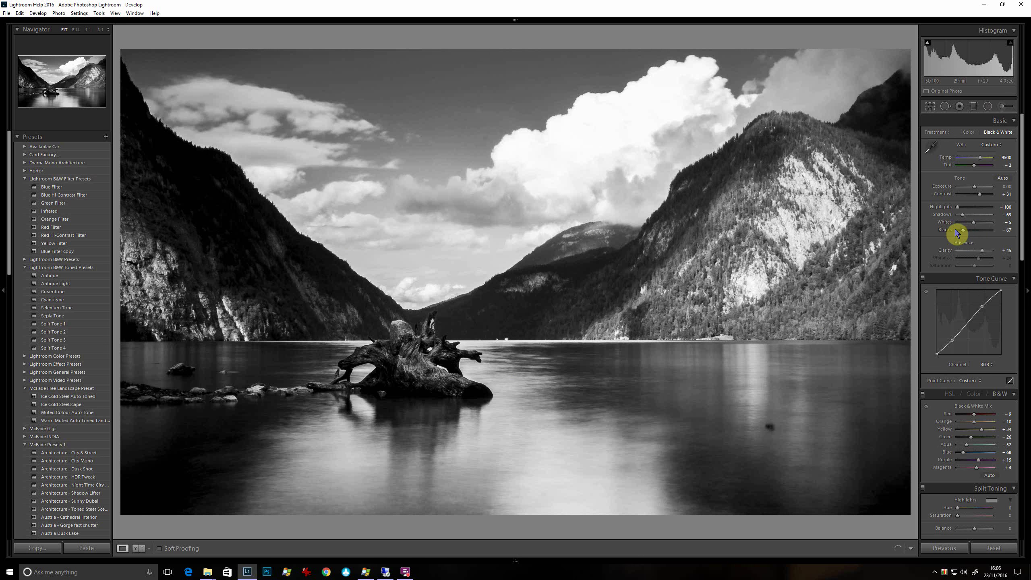
{"action": "left_click_drag", "start_coordinate": [977, 190], "coordinate": [972, 191]}
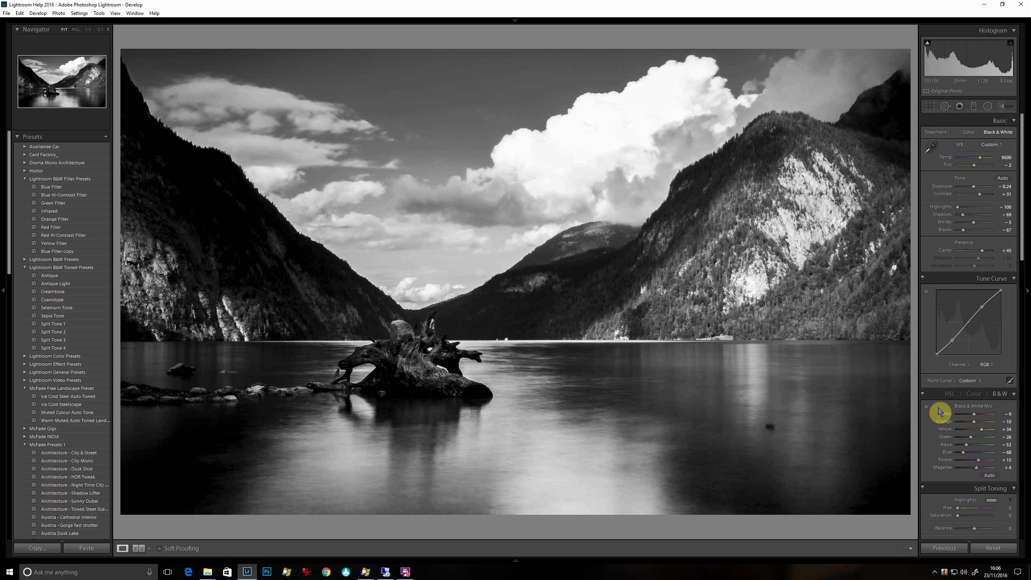
{"action": "left_click", "coordinate": [927, 408]}
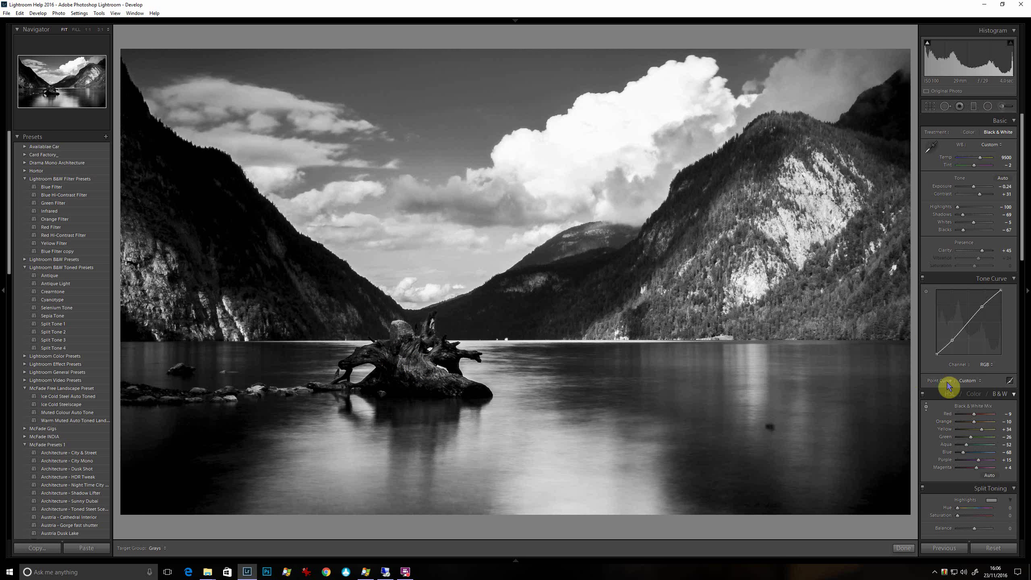
{"action": "left_click_drag", "start_coordinate": [406, 357], "coordinate": [422, 325]}
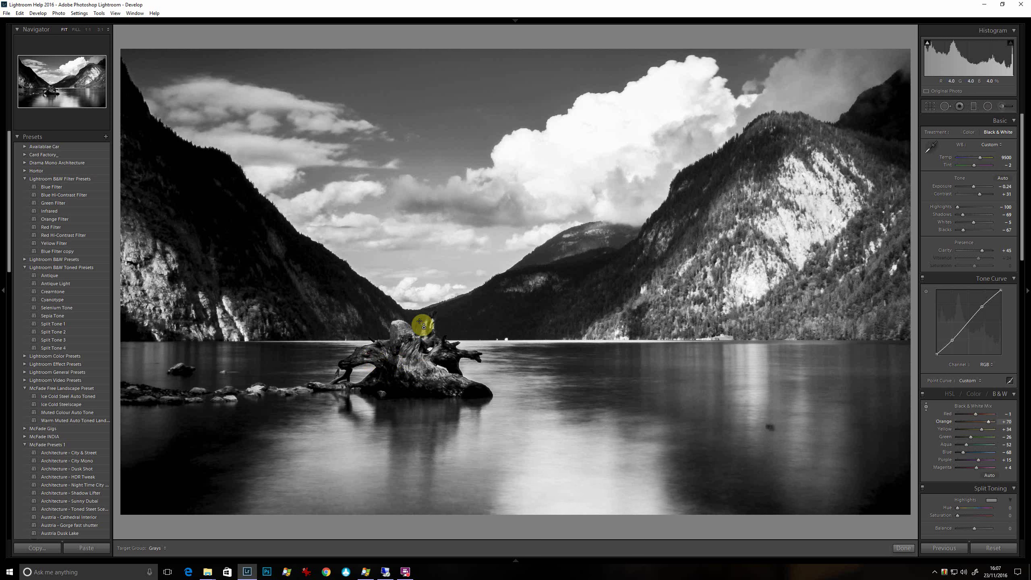
Set the stump radial filter's Whites to 69 and slightly lower its Highlights
{"action": "left_click", "coordinate": [988, 105]}
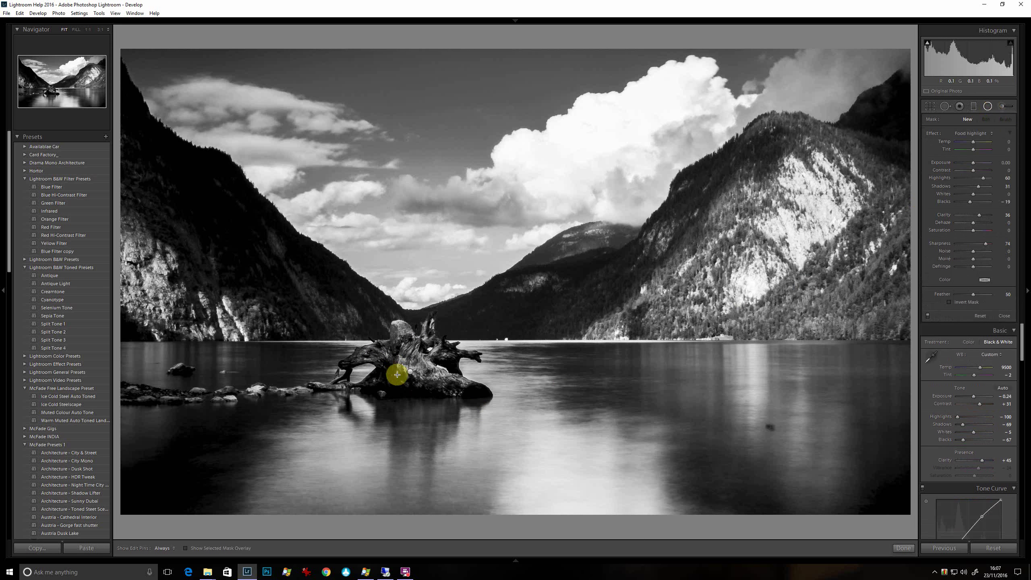
{"action": "left_click", "coordinate": [410, 373]}
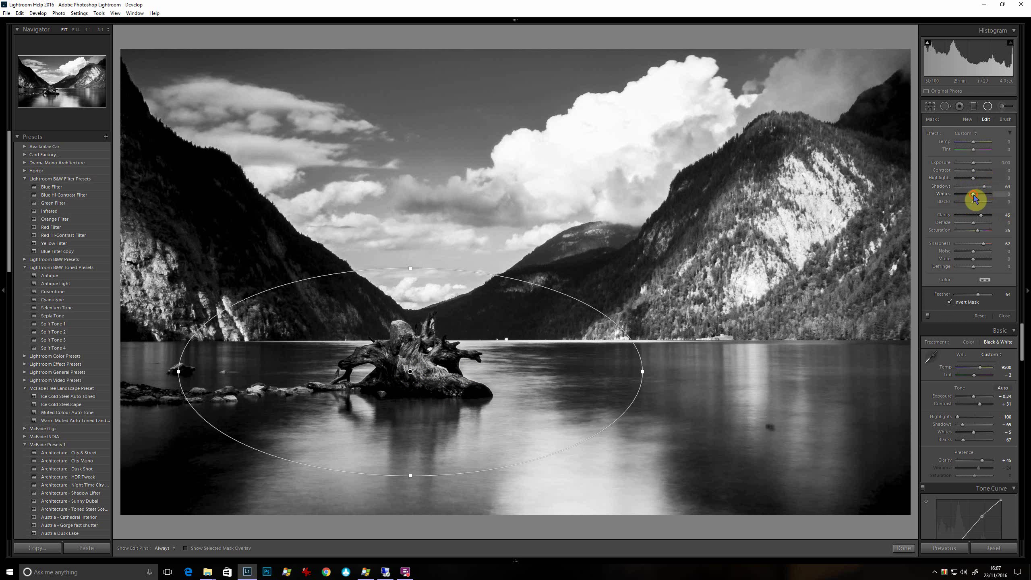
{"action": "left_click_drag", "start_coordinate": [979, 197], "coordinate": [990, 200]}
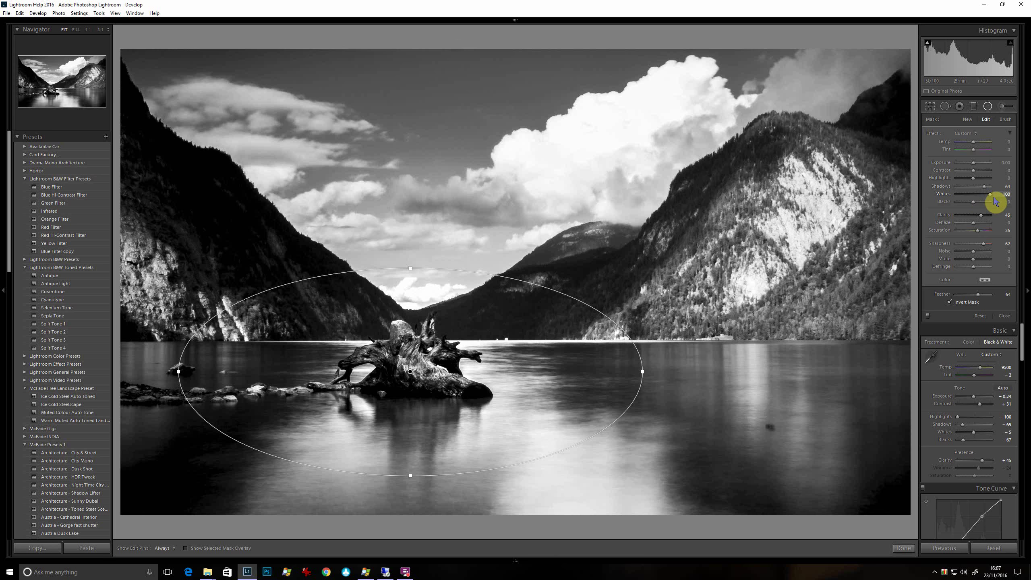
{"action": "left_click_drag", "start_coordinate": [992, 201], "coordinate": [988, 201]}
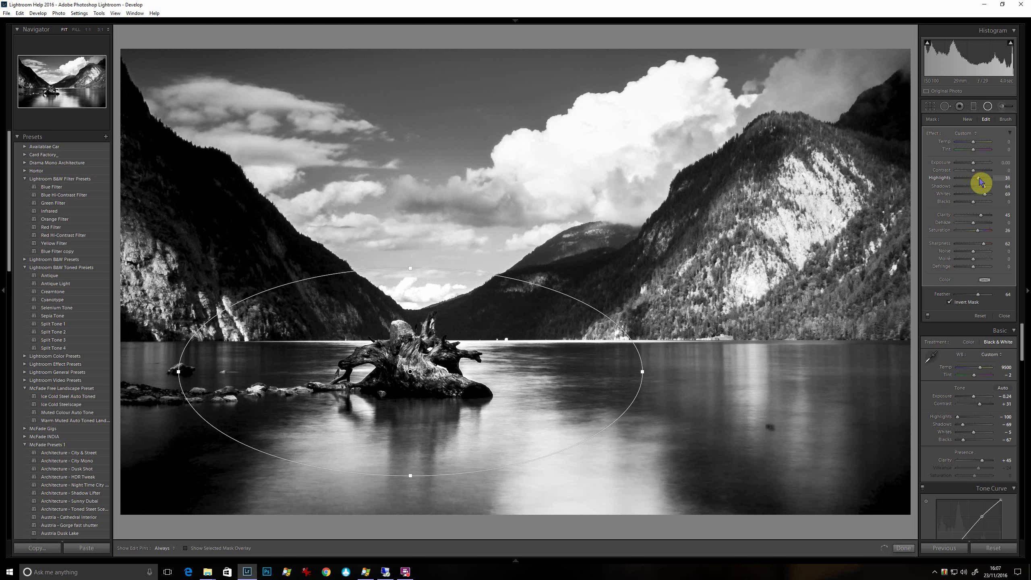
{"action": "left_click_drag", "start_coordinate": [980, 182], "coordinate": [979, 181]}
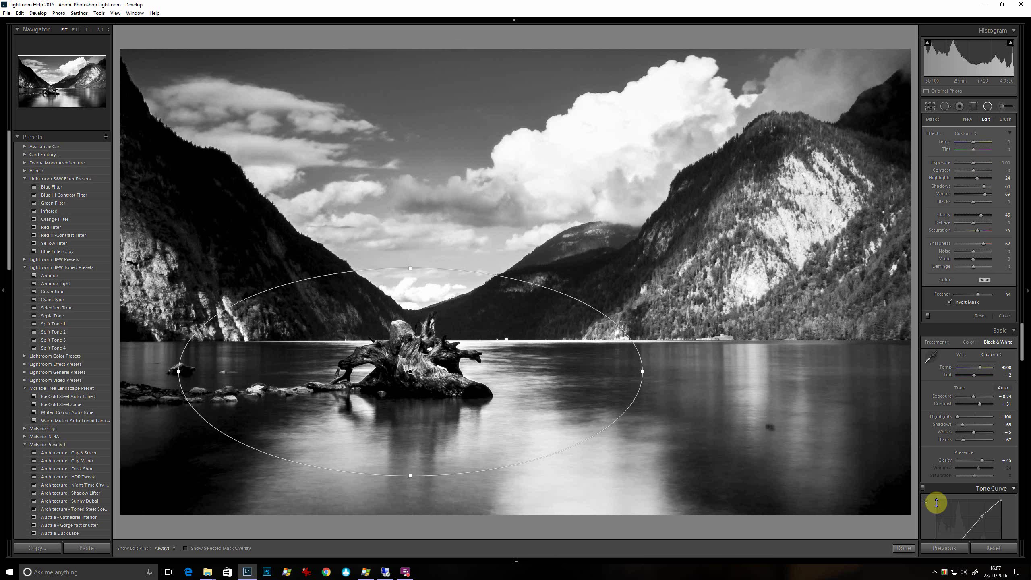
{"action": "left_click", "coordinate": [901, 548]}
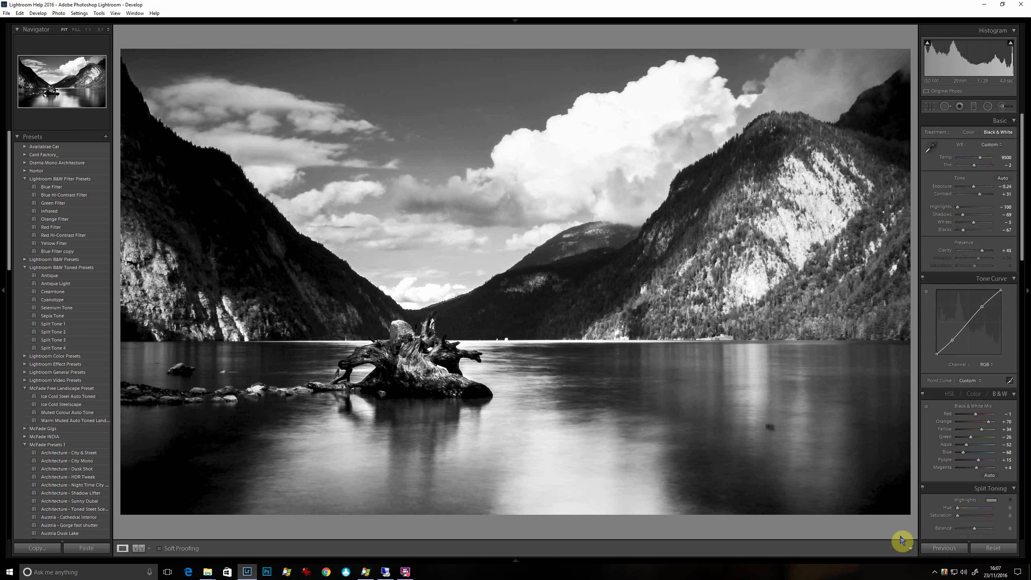
Create a second virtual copy and reset it to the unedited original
{"action": "mouse_move", "coordinate": [516, 561]}
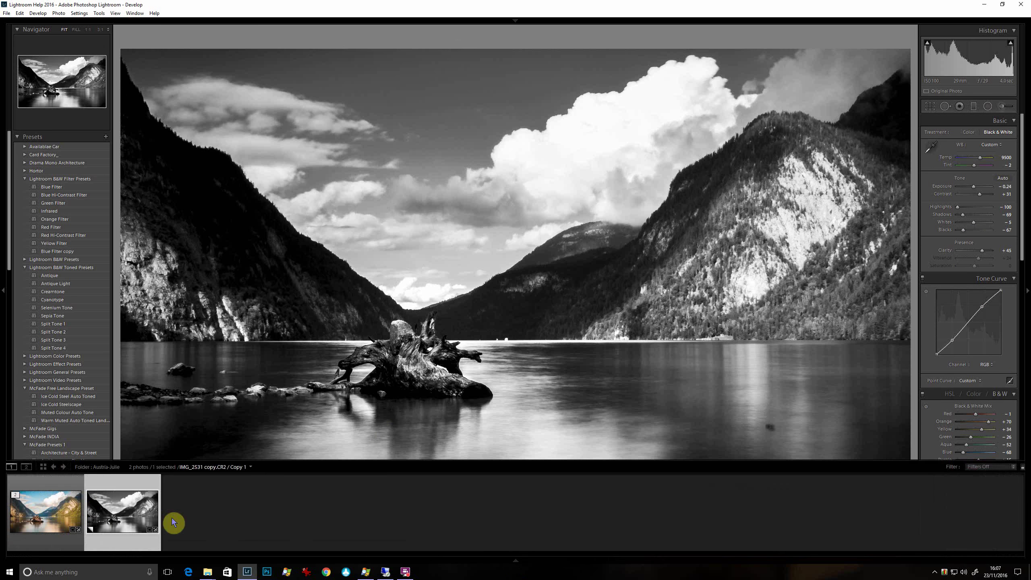
{"action": "right_click", "coordinate": [142, 519]}
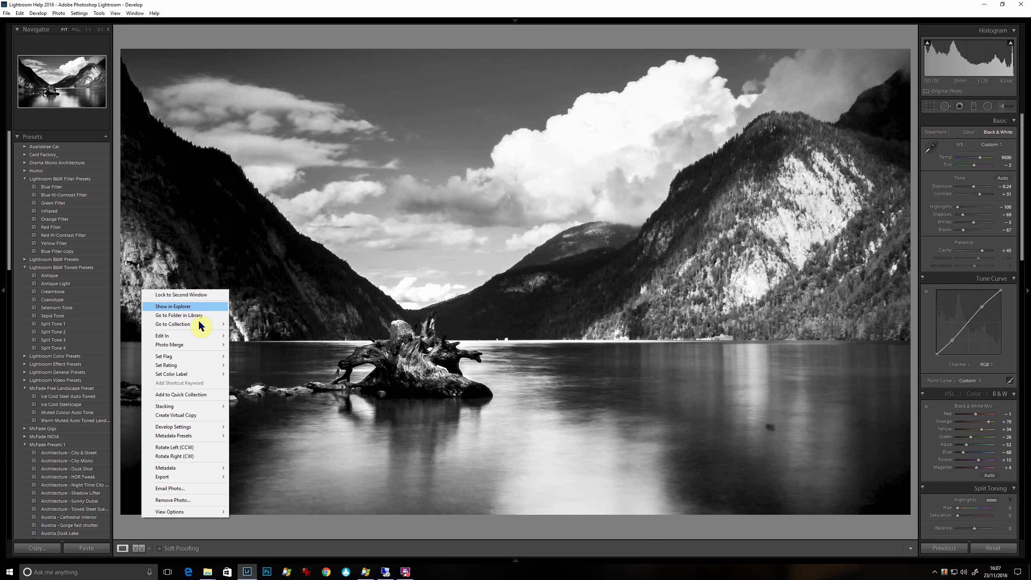
{"action": "left_click", "coordinate": [206, 415]}
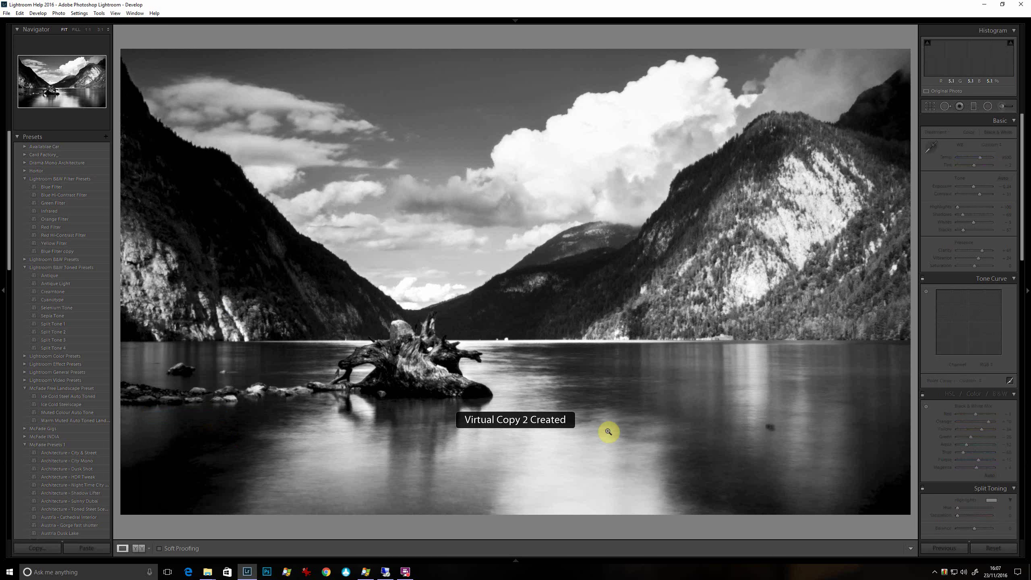
{"action": "mouse_move", "coordinate": [514, 566]}
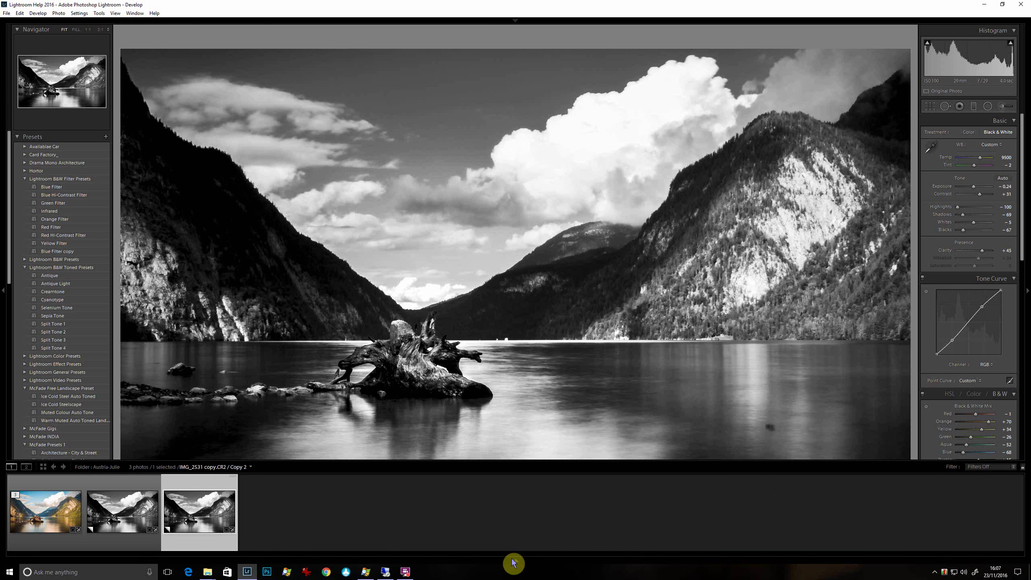
{"action": "key", "text": "ctrl+shift+r"}
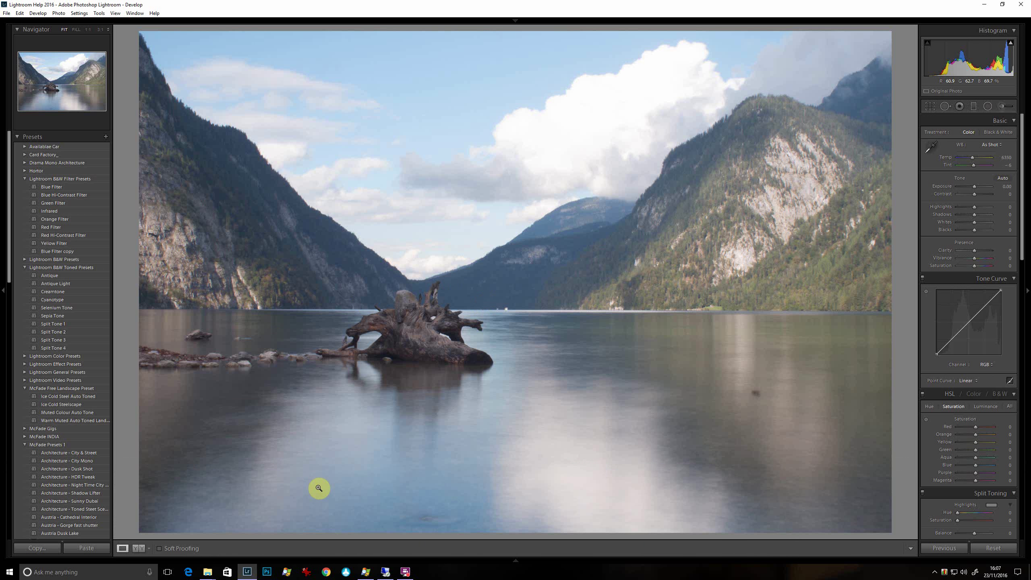
Step through the black-and-white, warm colour and reset versions to compare them
{"action": "key", "text": "ctrl+z"}
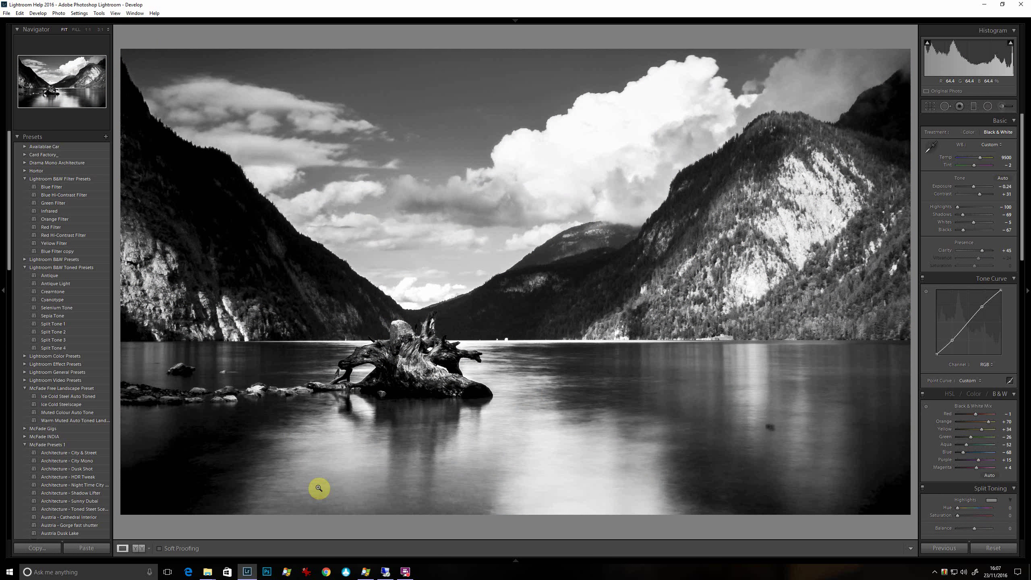
{"action": "key", "text": "ctrl+z"}
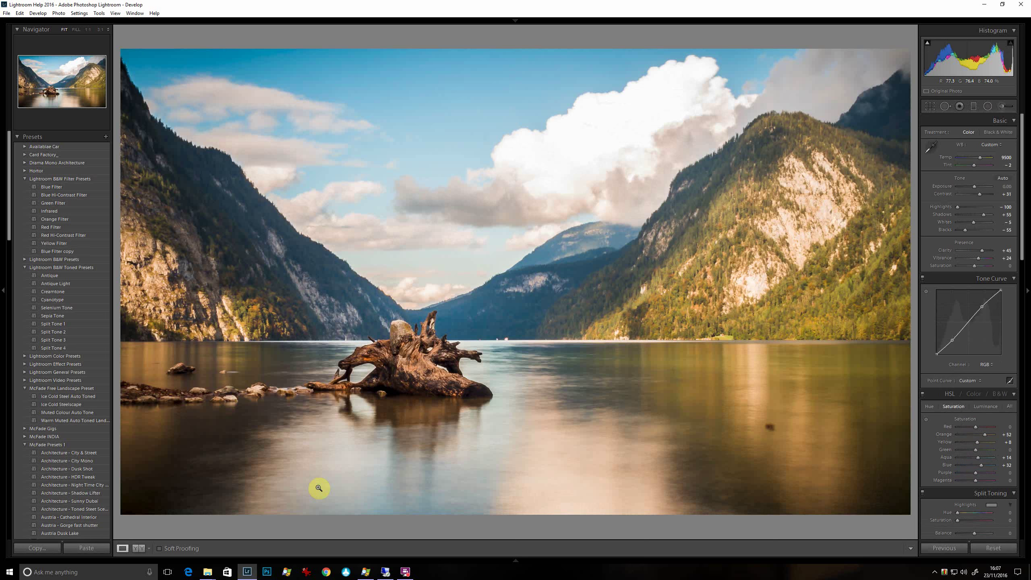
{"action": "key", "text": "ctrl+z"}
{"action": "key", "text": "ctrl+z"}
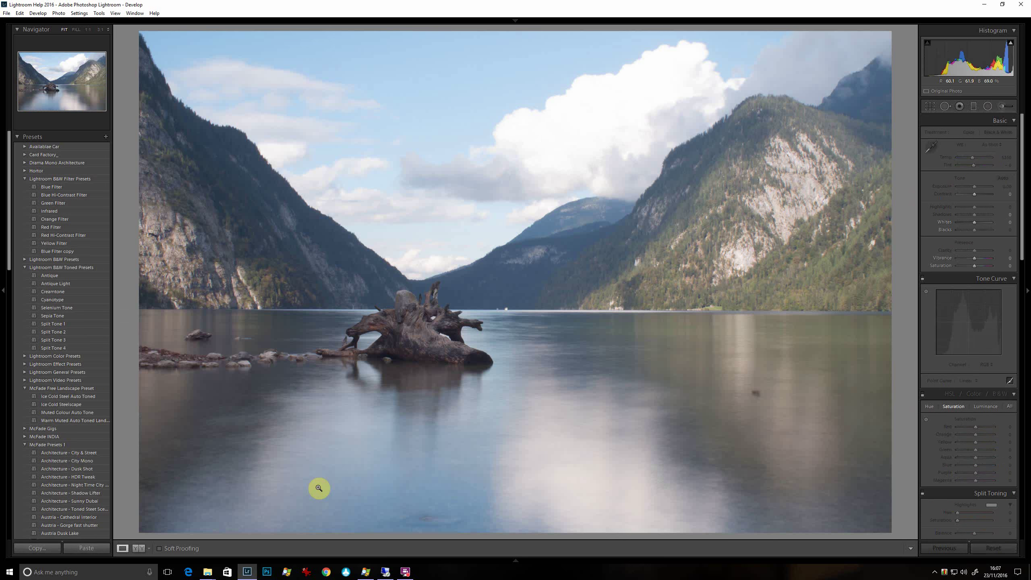
{"action": "key", "text": "ctrl+y"}
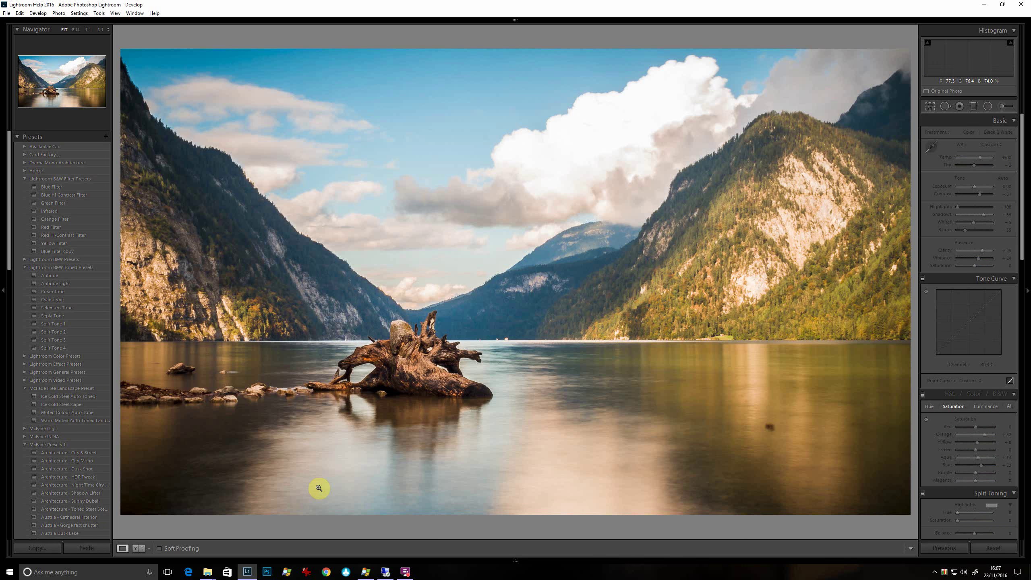